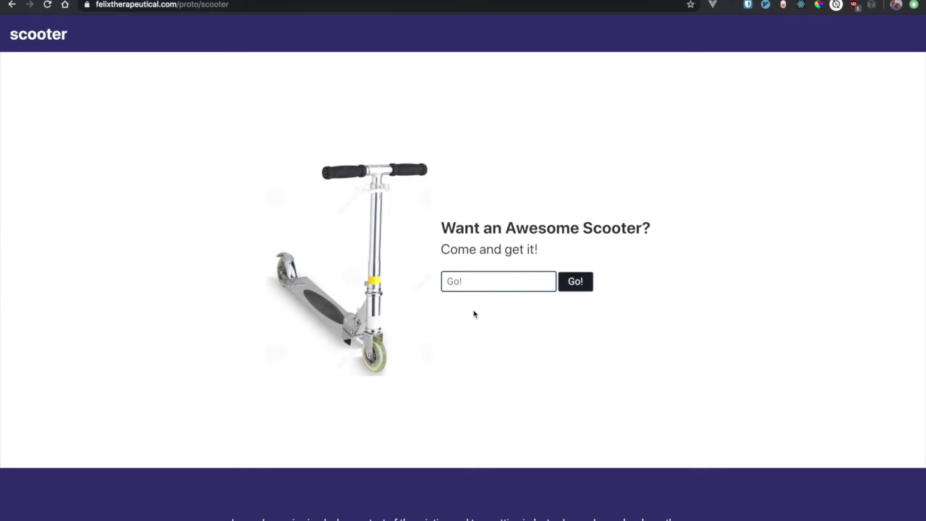
Switch from the scooter landing page to the Proto spreadsheet and check which Google account is signed in.
key("ctrl+Right")
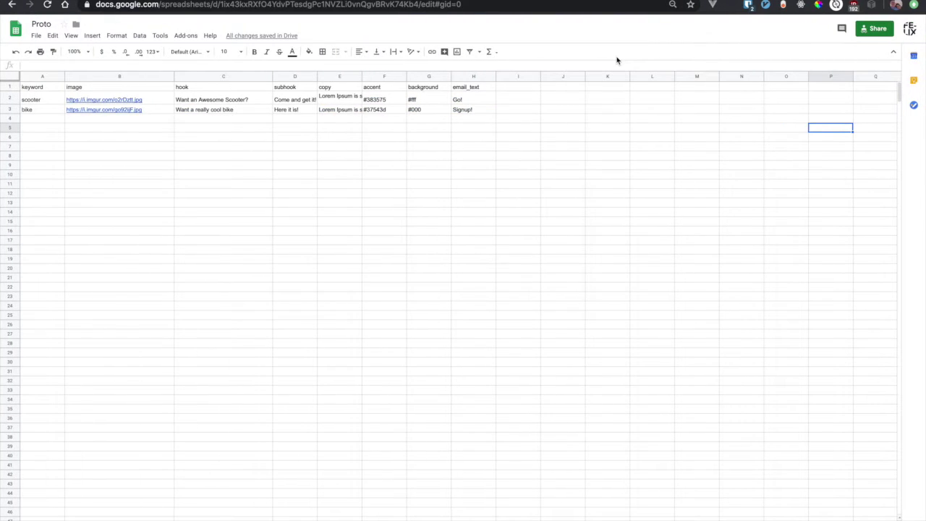
key("ctrl+Left")
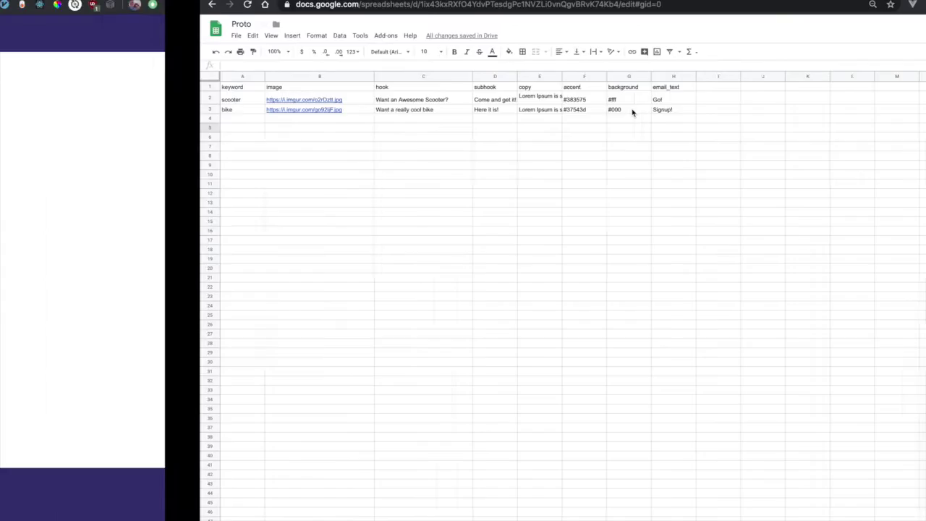
key("ctrl+Right")
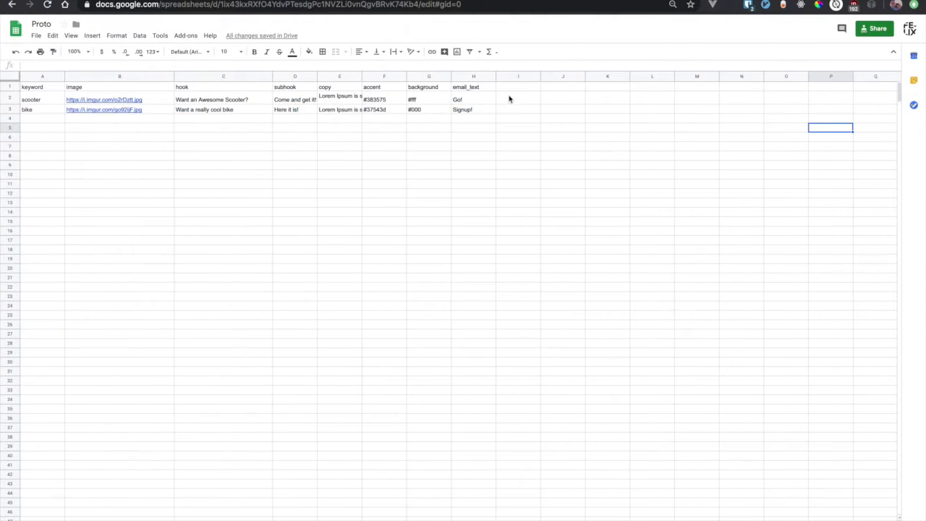
left_click(909, 29)
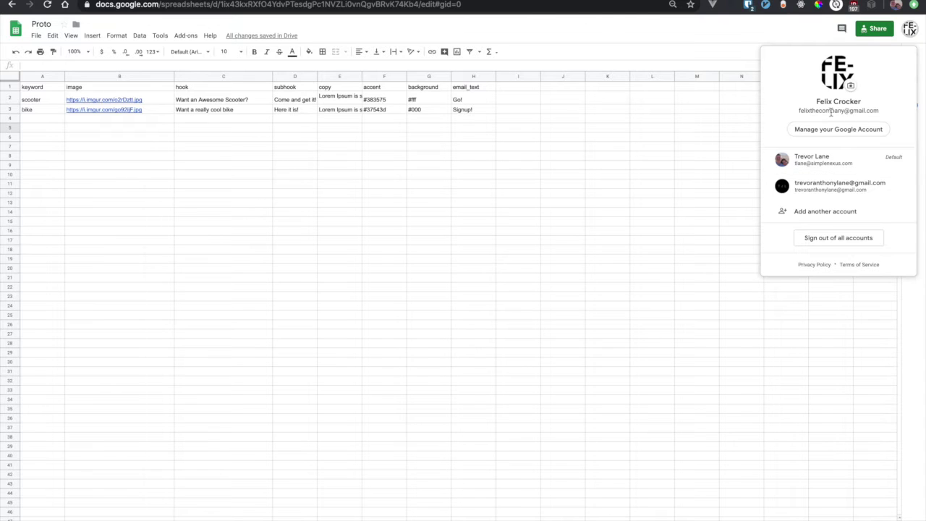
left_click(910, 32)
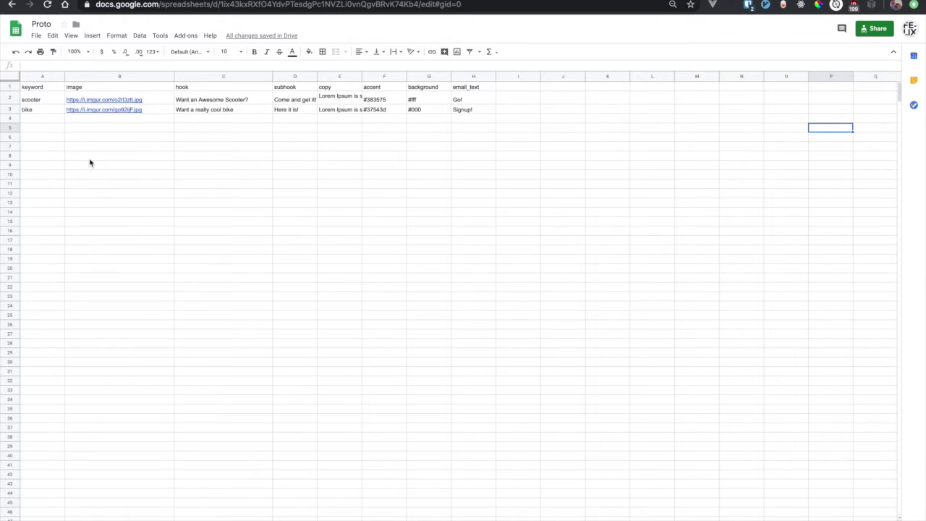
Review the keyword, image, hook, subhook, copy, accent, background and email_text cells of the scooter and bike rows.
left_click(40, 100)
left_click(60, 119)
left_click(90, 97)
left_click(90, 111)
left_click(197, 111)
left_click(200, 99)
left_click(199, 110)
left_click(291, 110)
left_click(321, 109)
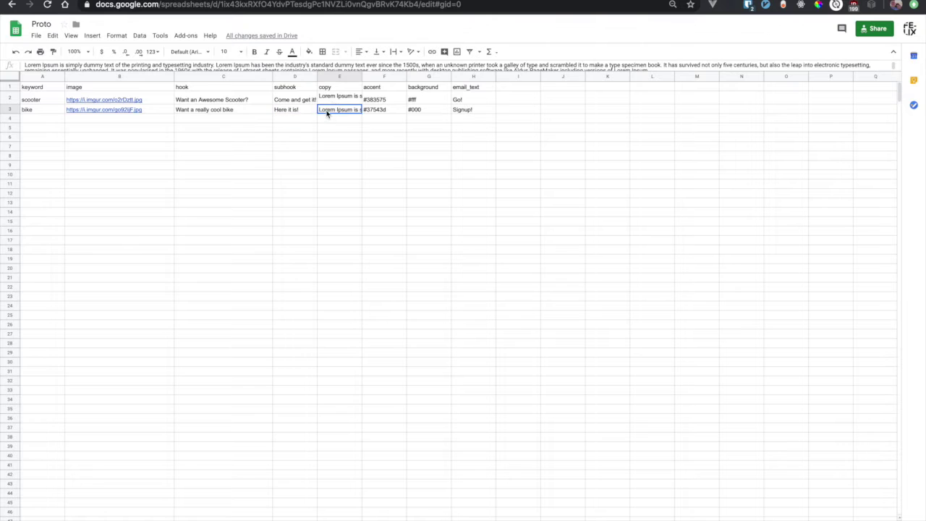
left_click(335, 101)
left_click(374, 101)
left_click(384, 110)
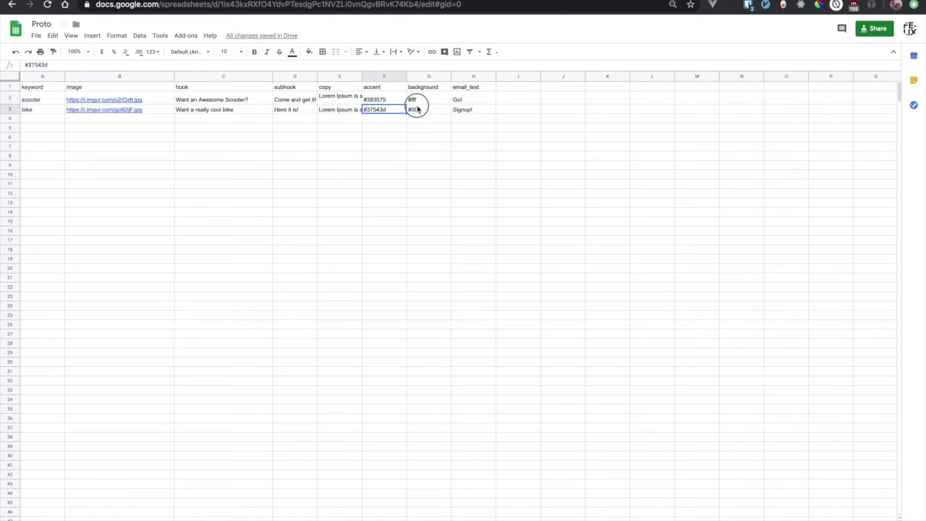
left_click(418, 110)
left_click(419, 101)
left_click(466, 103)
left_click(468, 109)
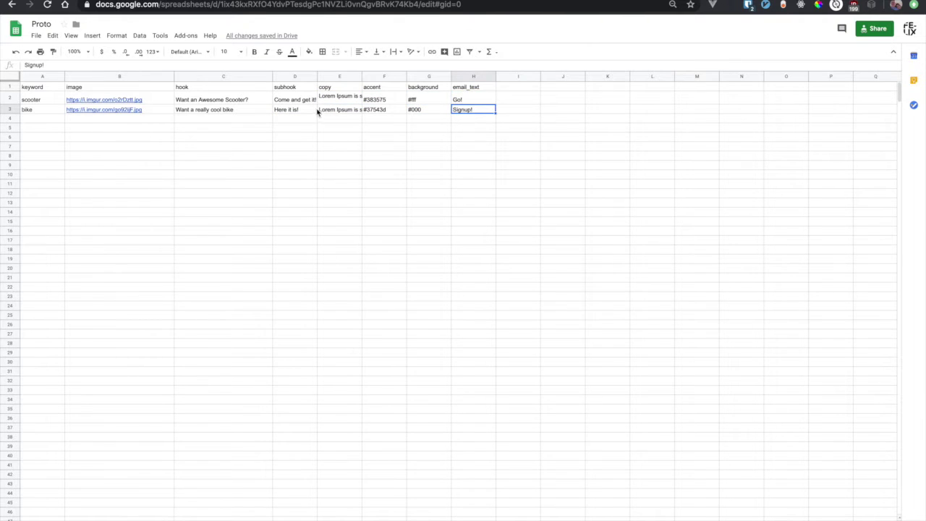
Return to the scooter landing page and examine its content and the domain, proto and keyword parts of its URL.
key("ctrl+Left")
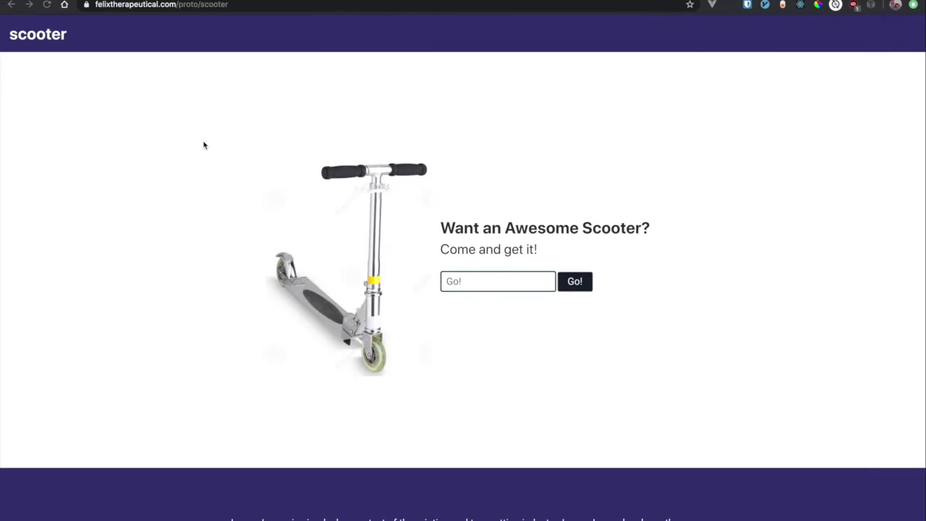
scroll(204, 145, "down", 3)
scroll(203, 145, "up", 3)
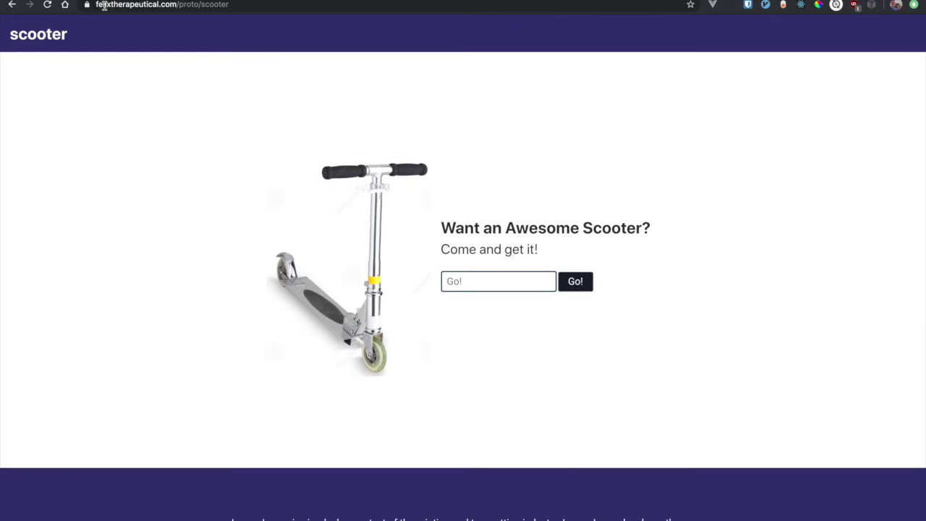
left_click(98, 5)
double_click(154, 5)
double_click(211, 4)
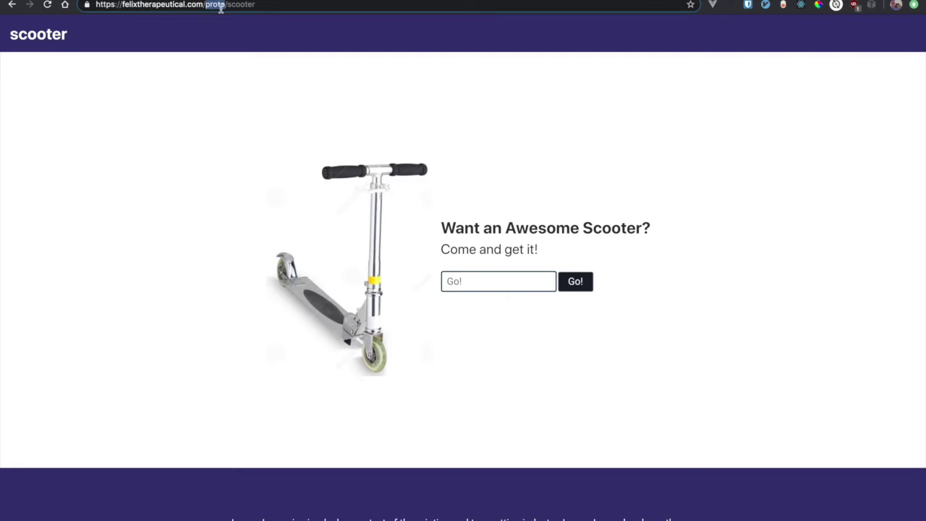
double_click(241, 5)
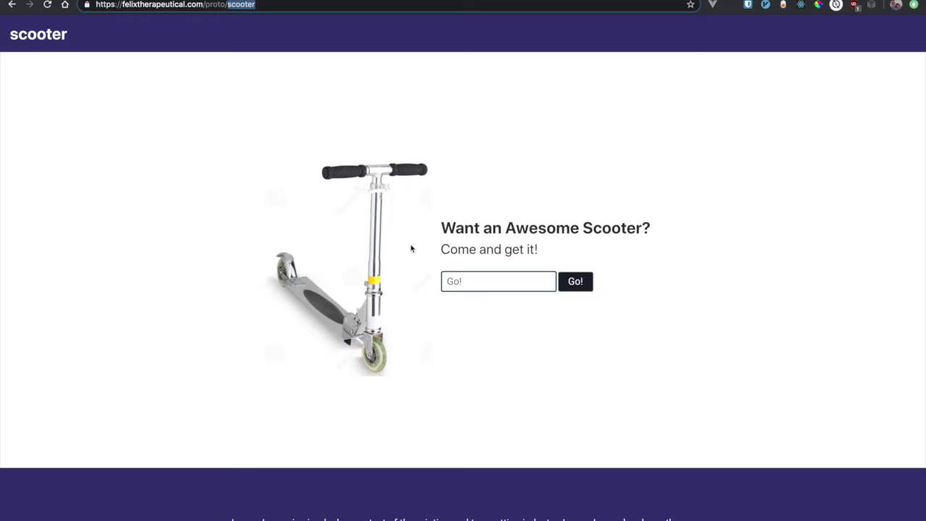
scroll(473, 352, "down", 2)
scroll(473, 352, "up", 3)
Replace scooter with bike in the page URL and load the bike landing page.
left_click(247, 5)
double_click(239, 5)
type("bi")
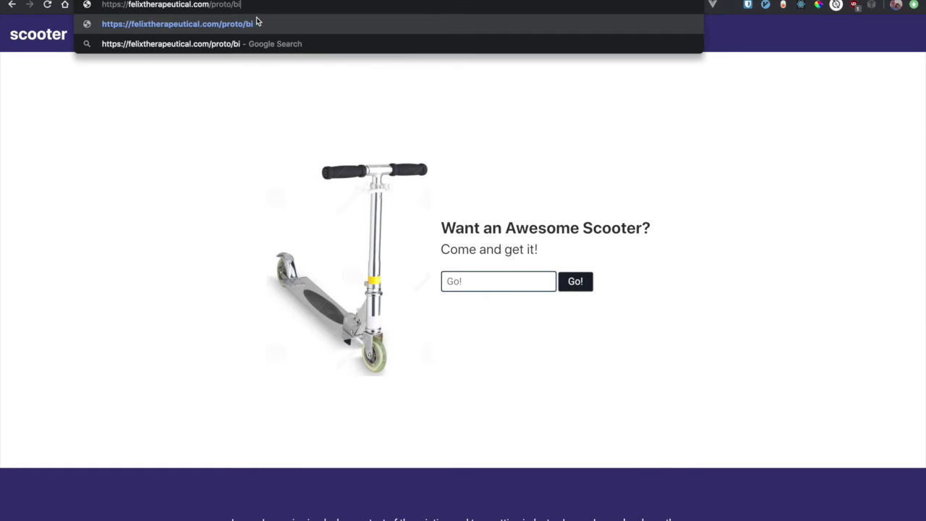
type("ke")
key("Return")
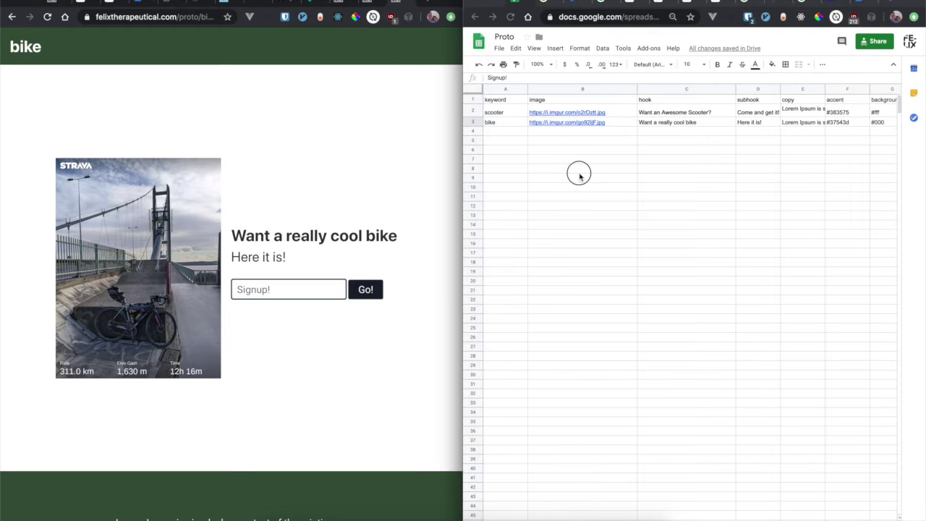
Enter kite as the keyword in cell A4, below the bike row of the Proto spreadsheet.
left_click(485, 123)
double_click(492, 131)
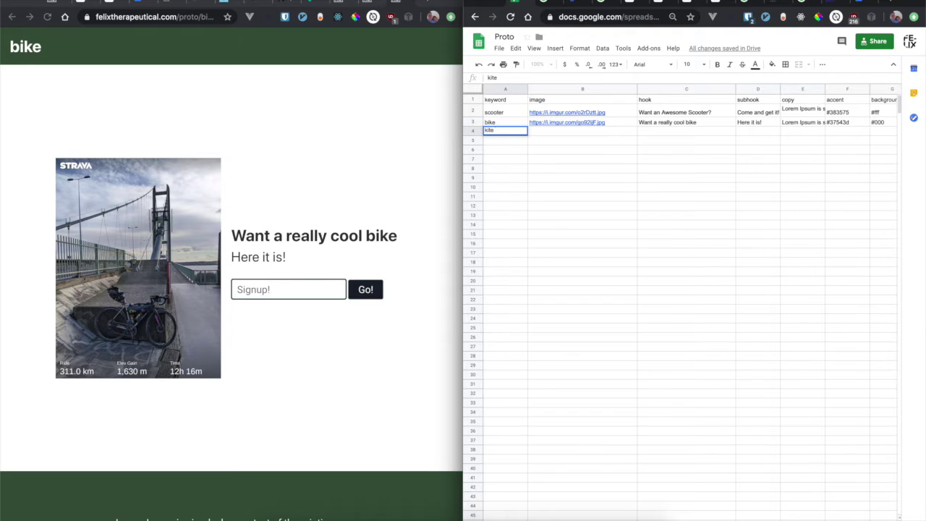
left_click(475, 178)
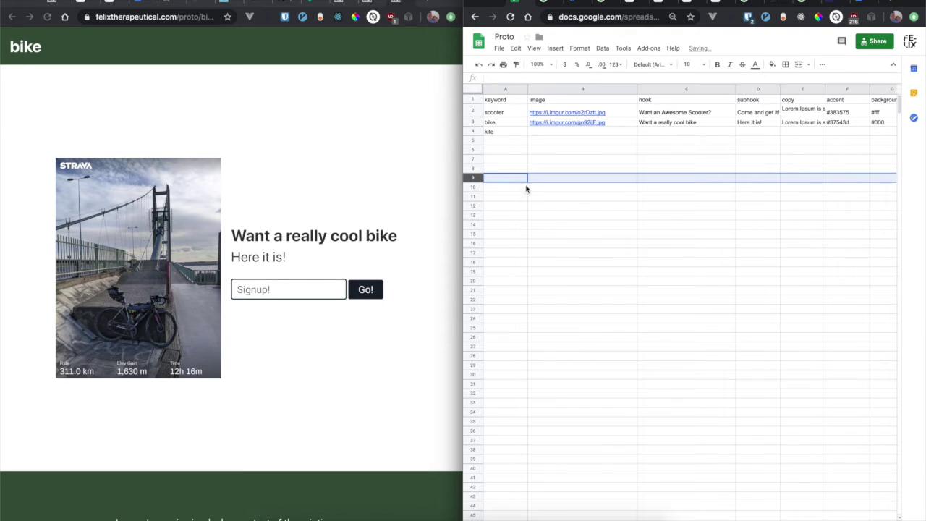
left_click(504, 133)
left_click(493, 160)
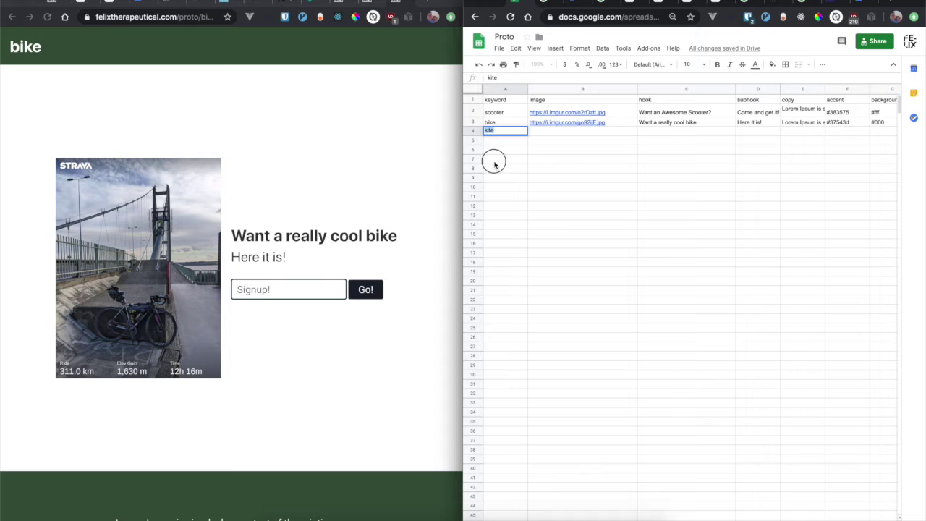
left_click(497, 133)
left_click(507, 104)
left_click(498, 125)
left_click(498, 132)
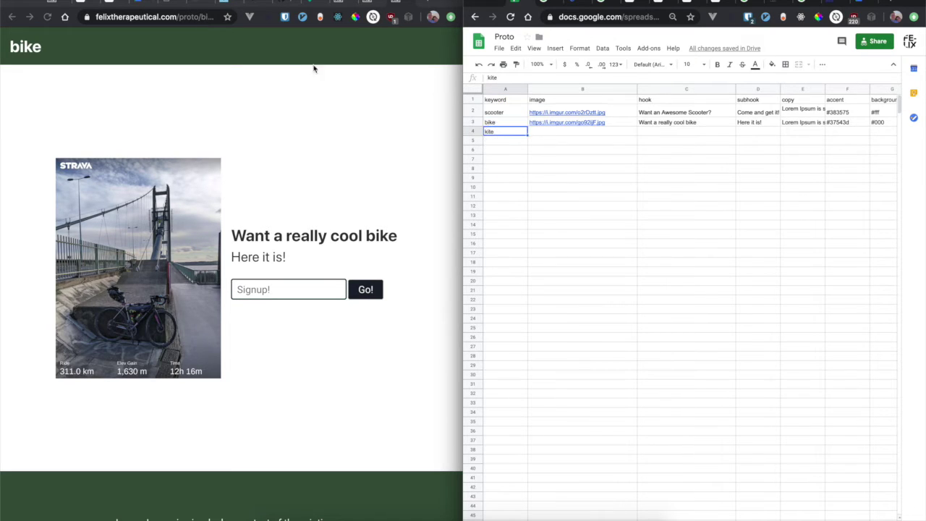
Examine the bike page's URL keyword, its matching page heading and the rest of the page.
left_click(192, 17)
left_click_drag(205, 17, 287, 24)
double_click(212, 17)
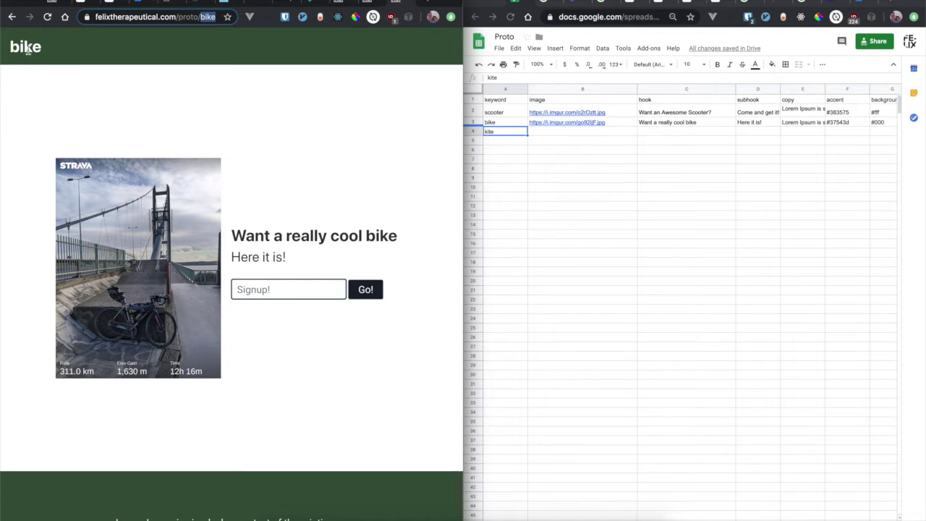
left_click_drag(57, 58, 6, 52)
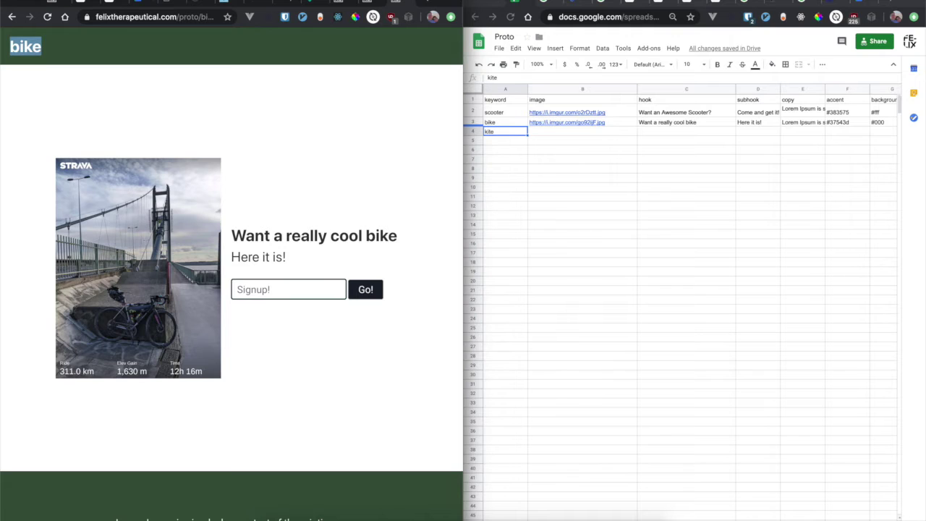
scroll(185, 102, "down", 3)
scroll(185, 101, "up", 3)
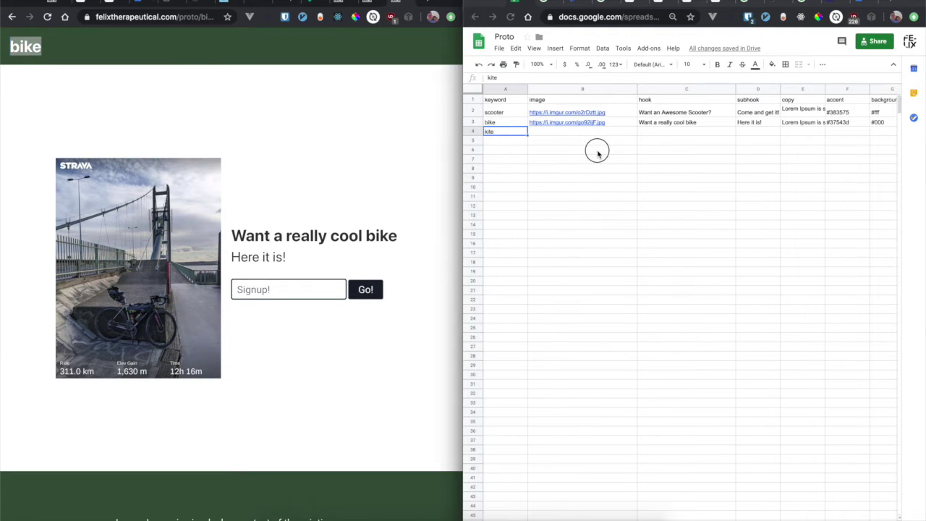
Select the kite row's image cell B4 in the spreadsheet and open a new browser tab.
left_click(544, 142)
left_click(559, 132)
left_click(435, 3)
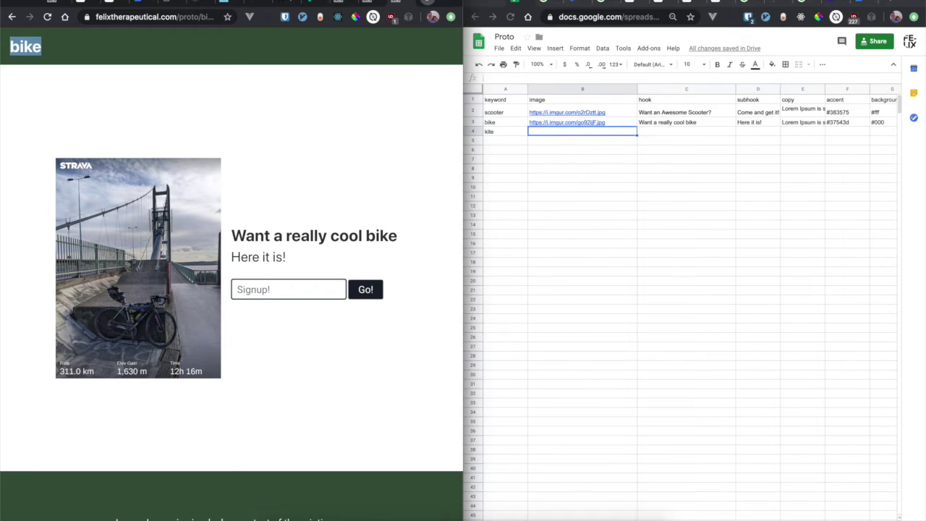
type("imgur")
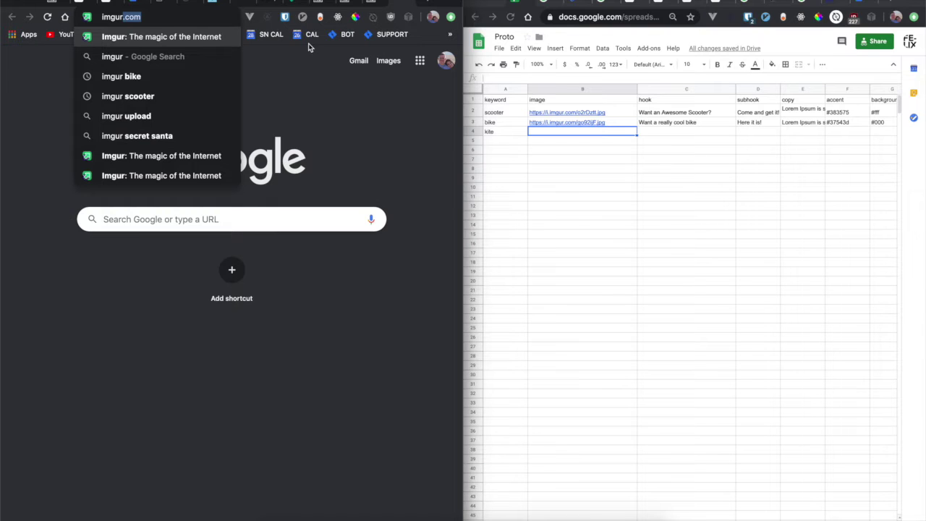
key("Right")
key("BackSpace")
key("BackSpace")
key("BackSpace")
key("BackSpace")
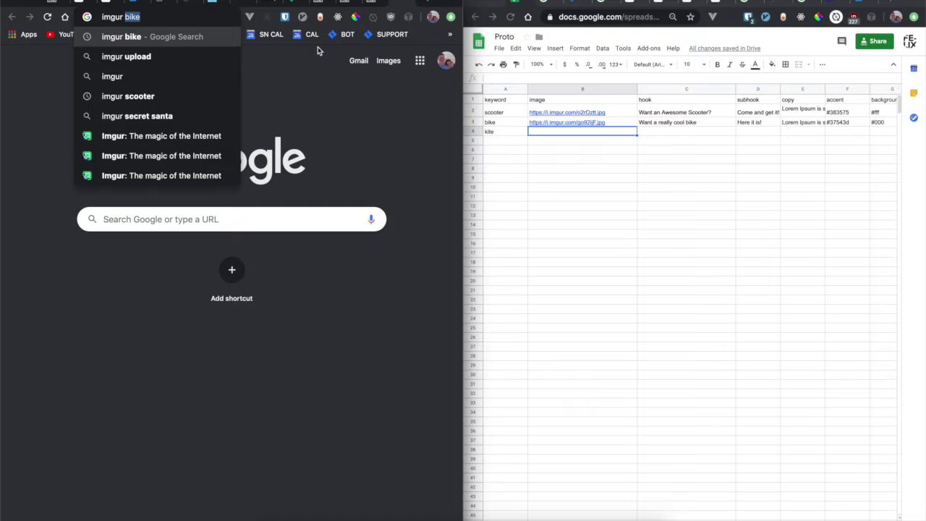
key("BackSpace")
key("BackSpace")
key("BackSpace")
key("BackSpace")
key("BackSpace")
key("BackSpace")
key("BackSpace")
Search for google images, replace the query with kite, and show the image results.
type("google images")
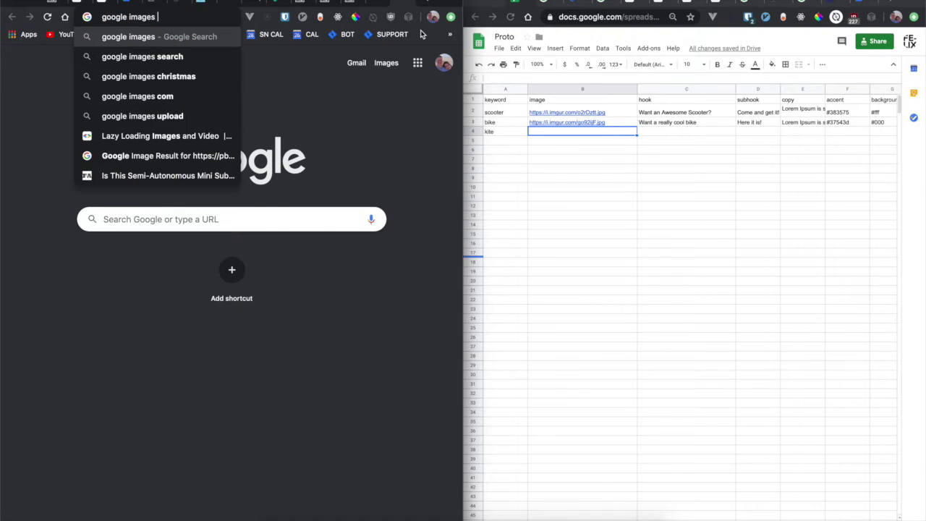
key("Return")
triple_click(184, 44)
type("kite")
key("Return")
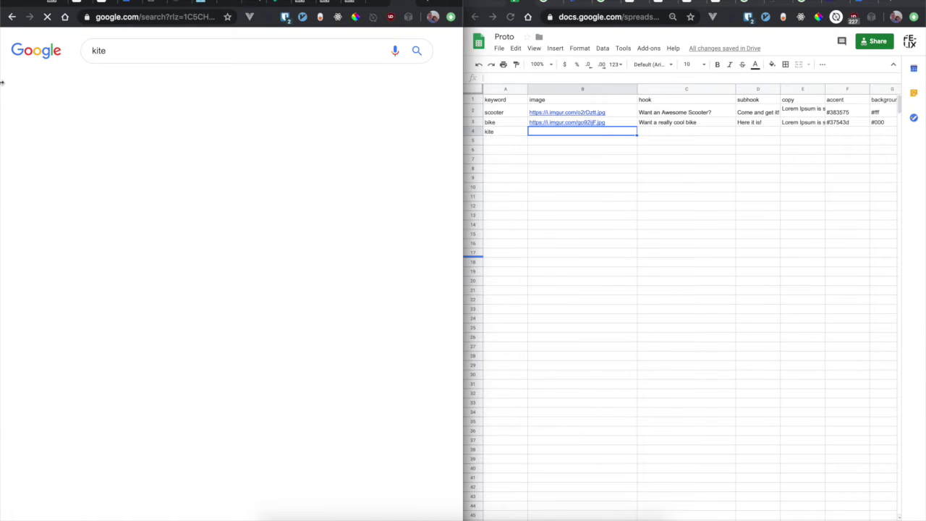
left_click(131, 84)
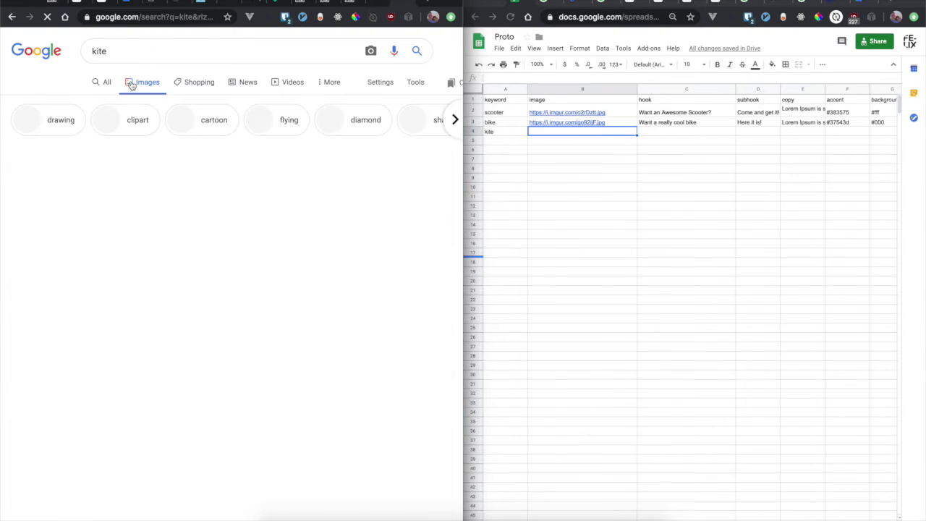
Open the full-size Stowaway Diamond kite image from the search results in its own tab.
scroll(208, 196, "down", 5)
left_click(262, 146)
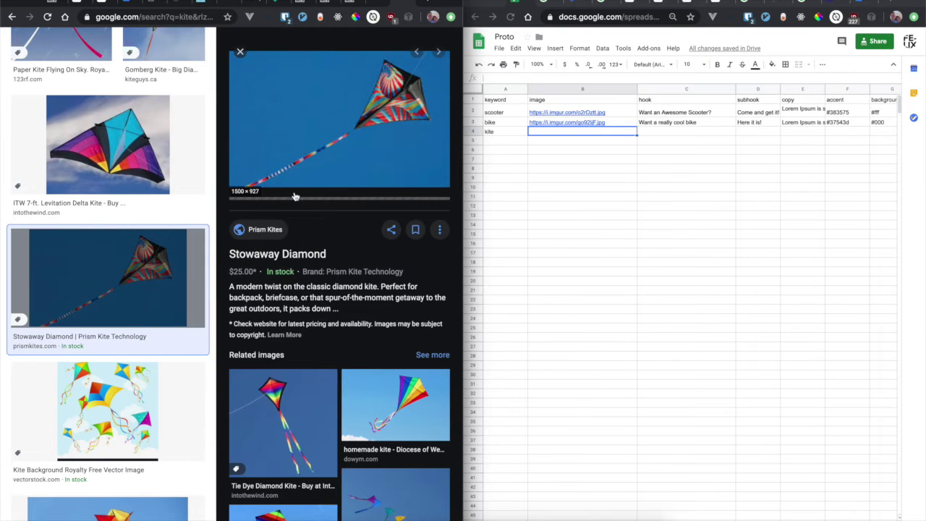
right_click(366, 114)
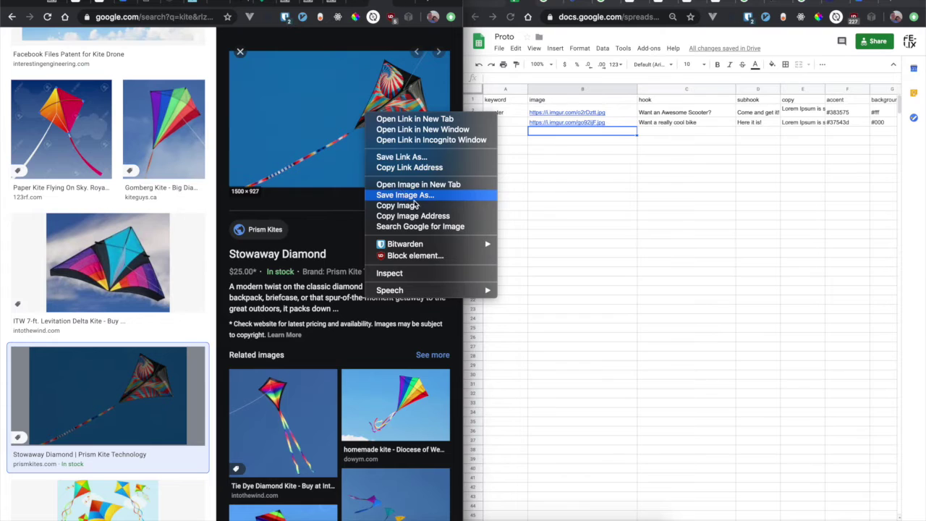
left_click(413, 184)
left_click(383, 2)
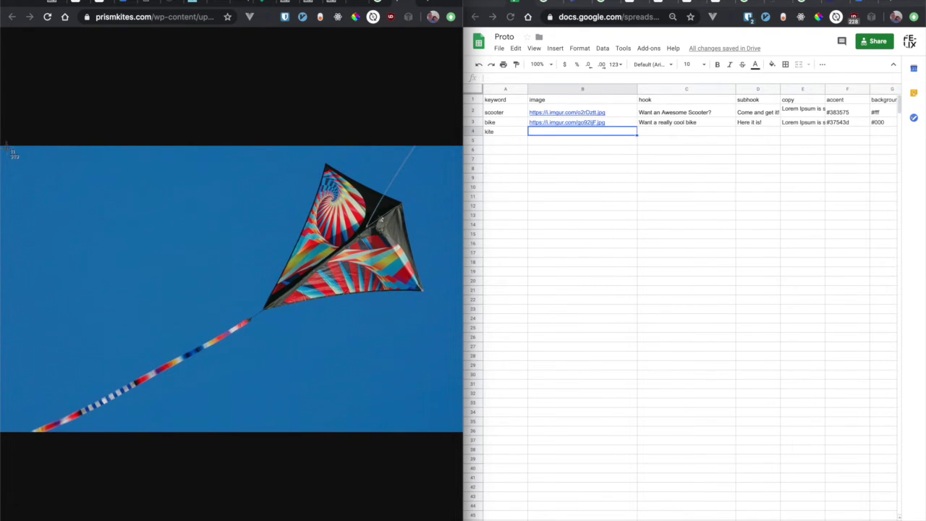
Capture a screenshot of the kite picture, reveal its file in Finder, and move the Finder window over the spreadsheet.
left_click_drag(5, 147, 455, 427)
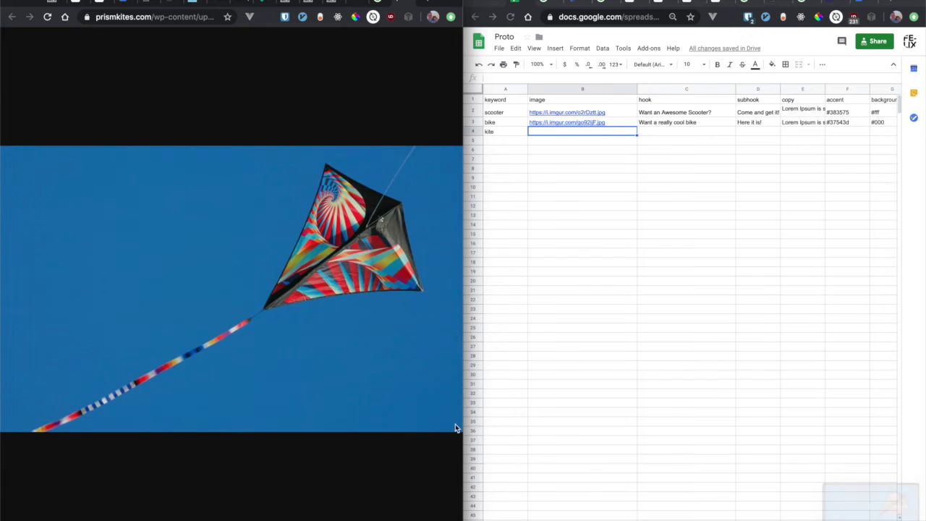
right_click(879, 499)
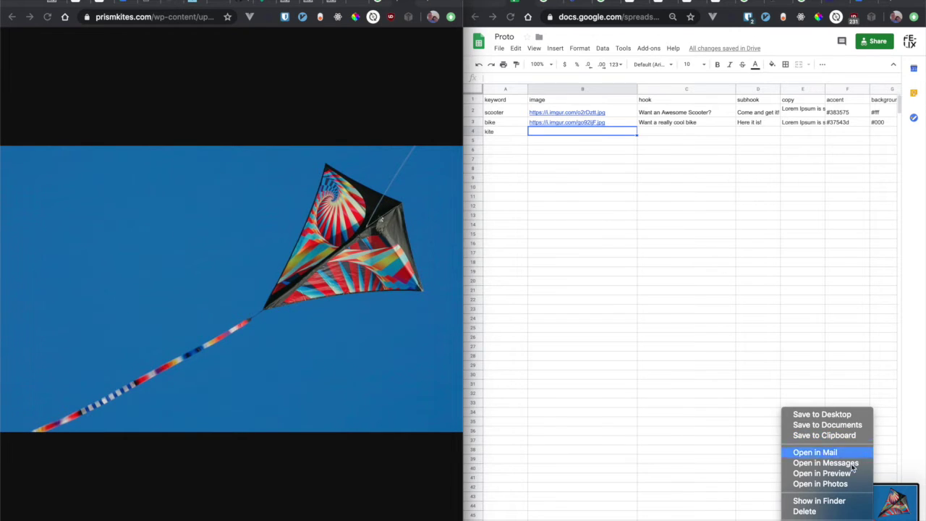
left_click(837, 502)
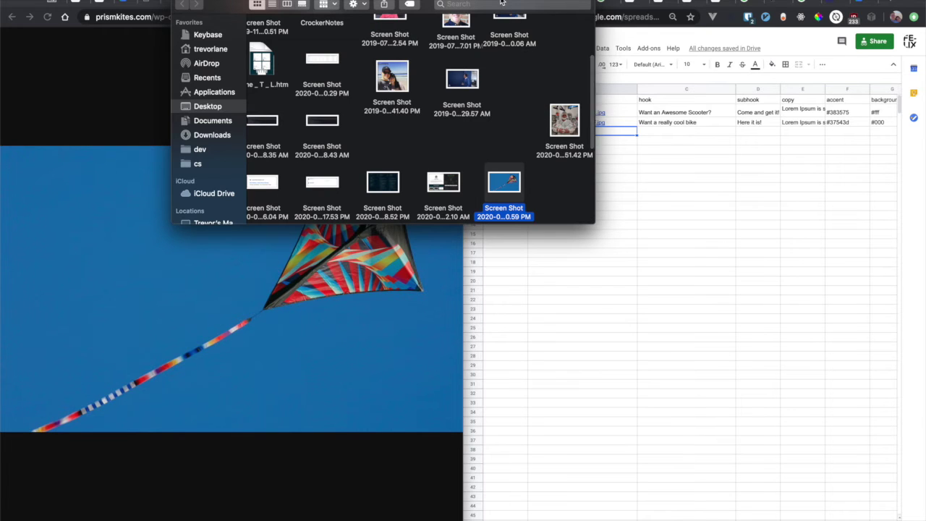
left_click_drag(501, 2, 777, 96)
Search for imgur upload, open Imgur's upload page, and upload the kite screenshot from the Desktop folder.
left_click(262, 137)
key("super+l")
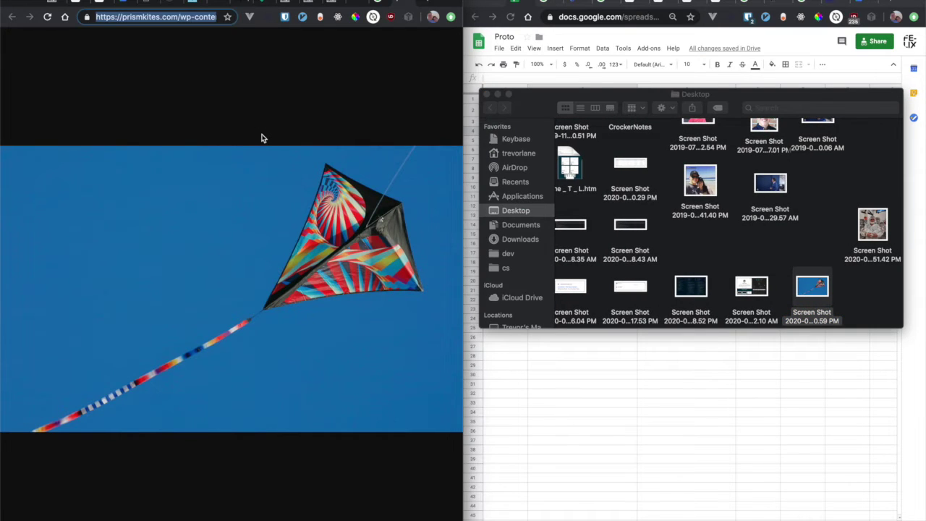
type("imgur")
key("BackSpace")
type("upload")
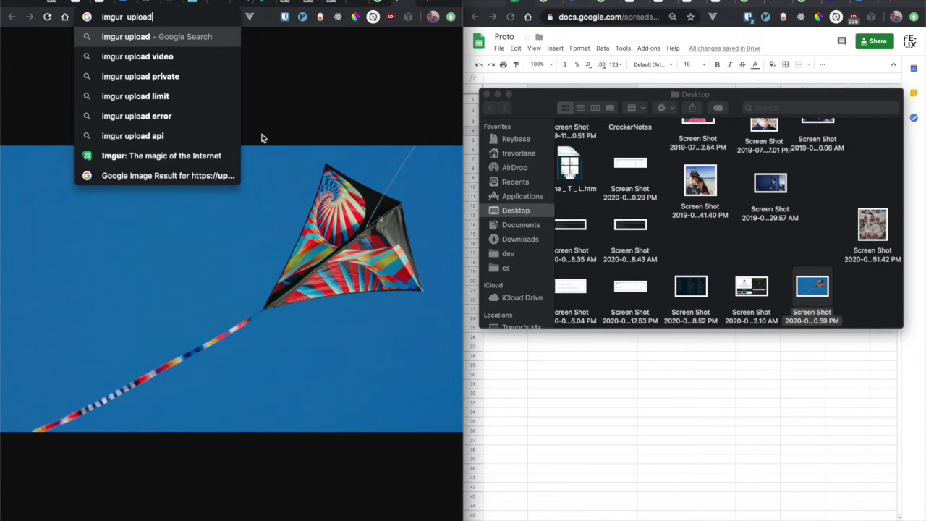
key("Return")
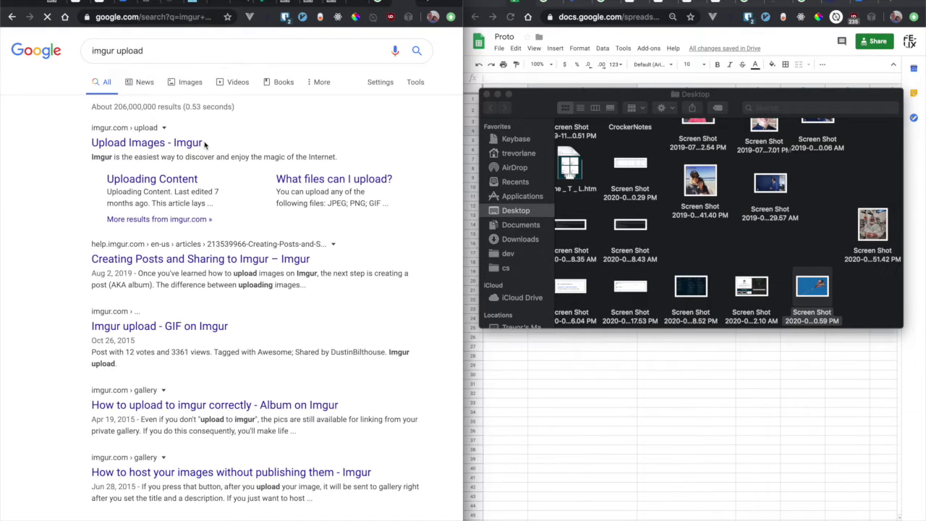
left_click(161, 142)
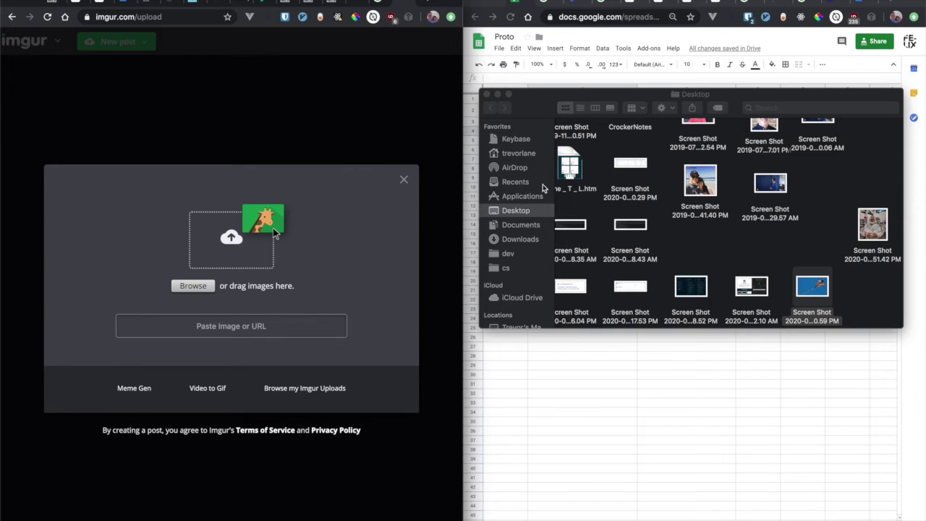
left_click_drag(813, 291, 217, 264)
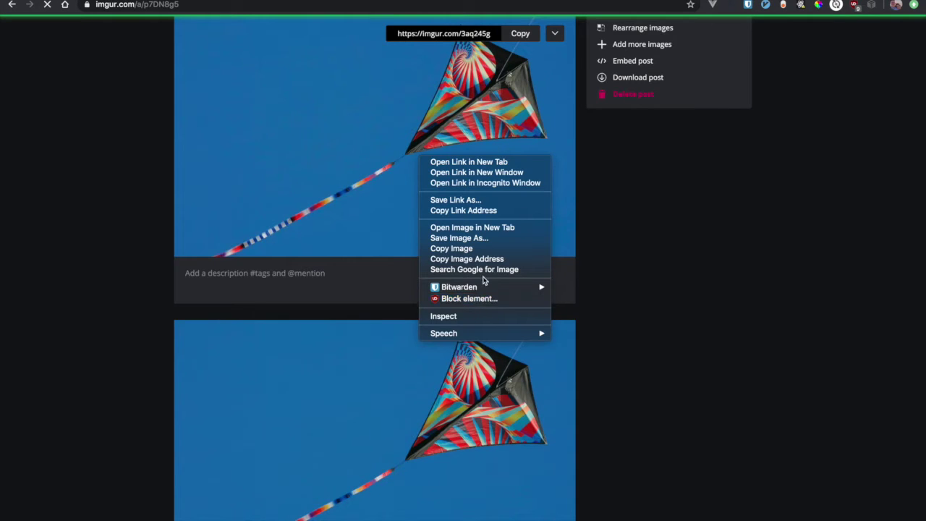
Open the uploaded kite image in its own tab and copy its full direct .jpg address.
left_click(486, 228)
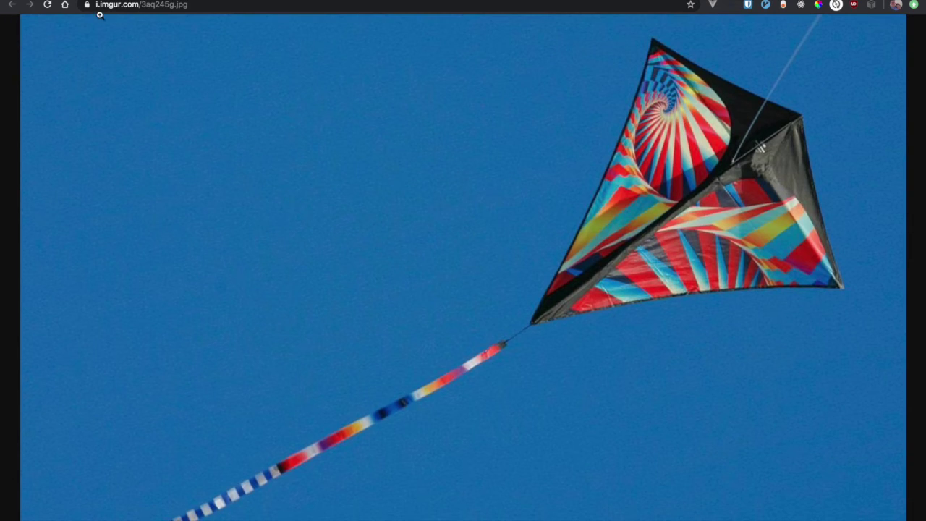
left_click(120, 5)
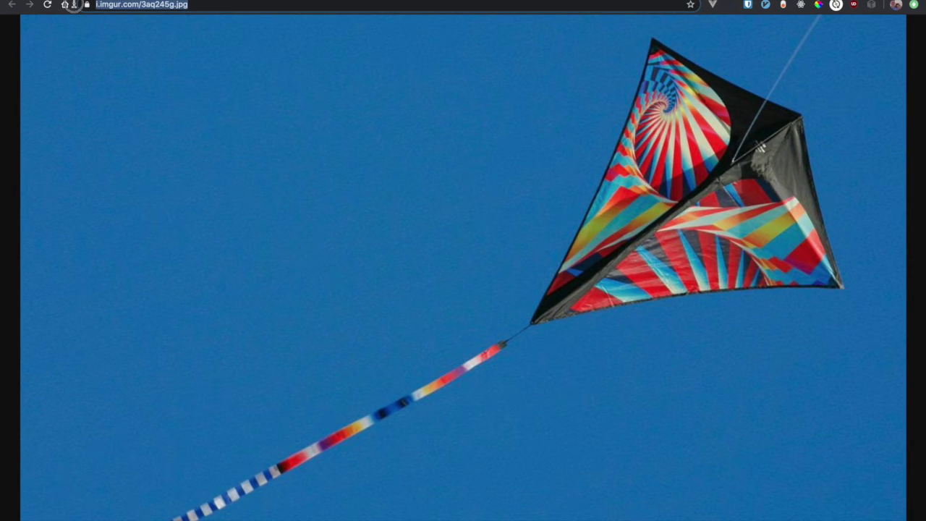
left_click(197, 5)
left_click_drag(200, 5, 231, 17)
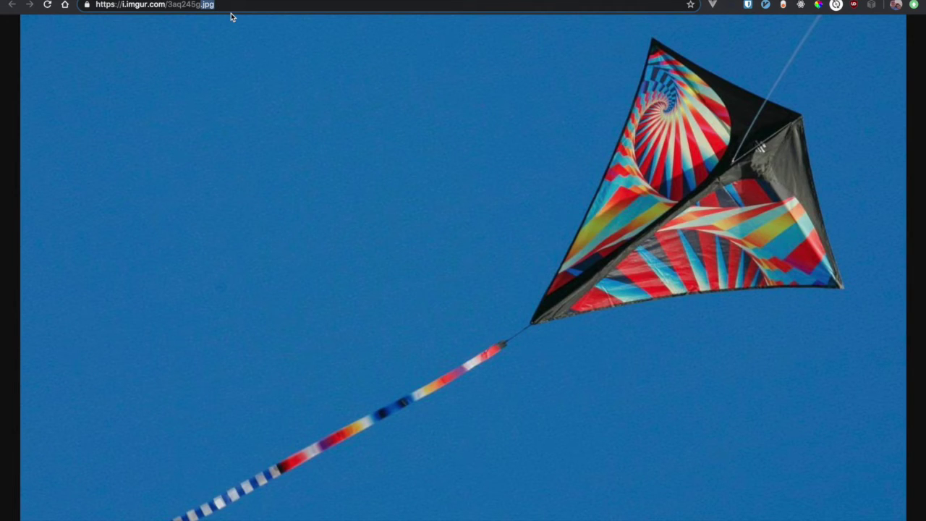
left_click(232, 4)
left_click(93, 13)
key("super+c")
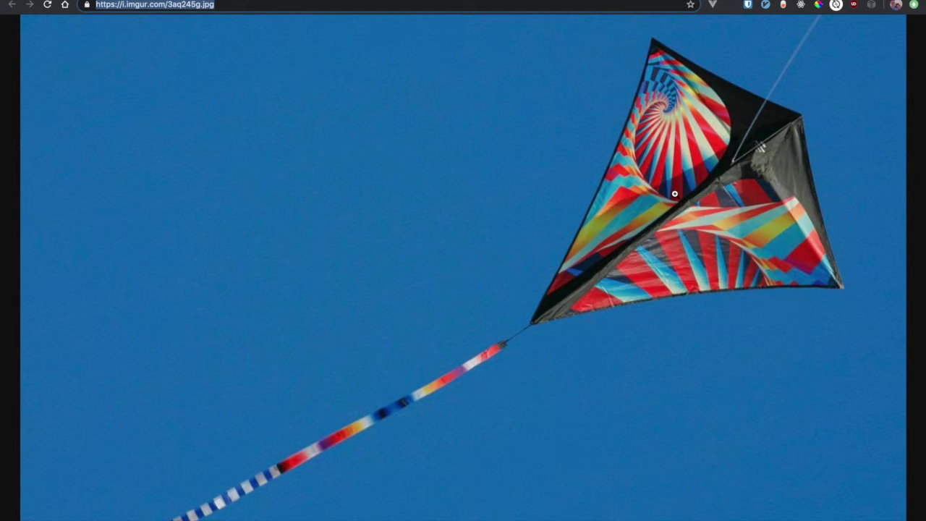
Return to the spreadsheet, close the Finder window covering it, and paste the Imgur address into the kite row's image cell B4.
key("ctrl+Tab")
key("ctrl+shift+Tab")
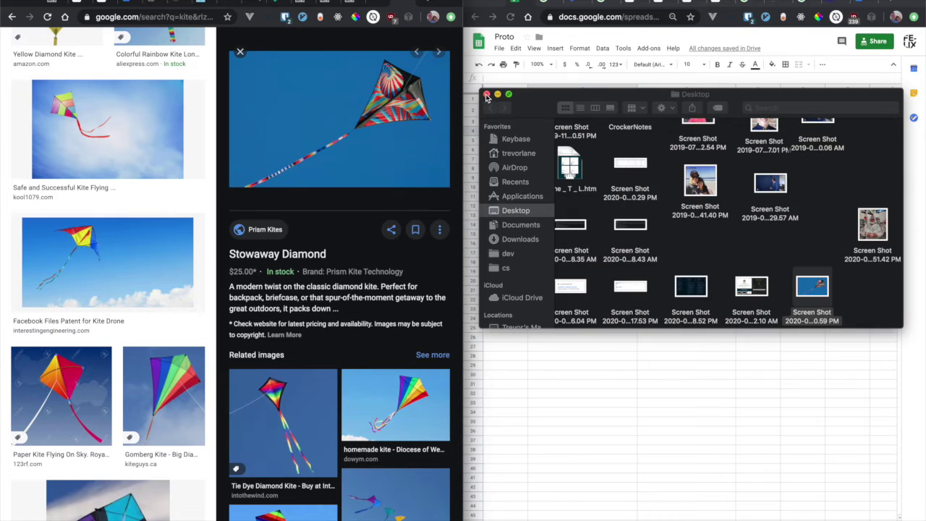
left_click(487, 95)
left_click(592, 136)
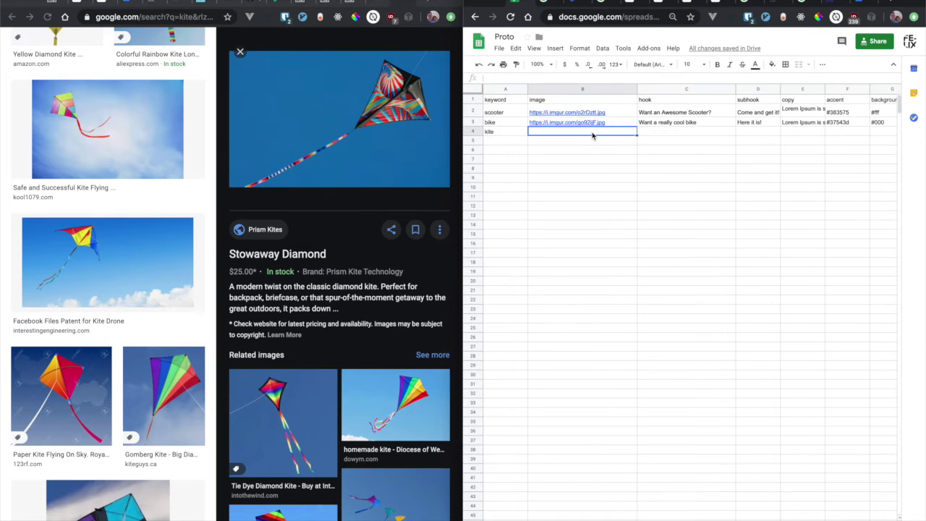
key("super+v")
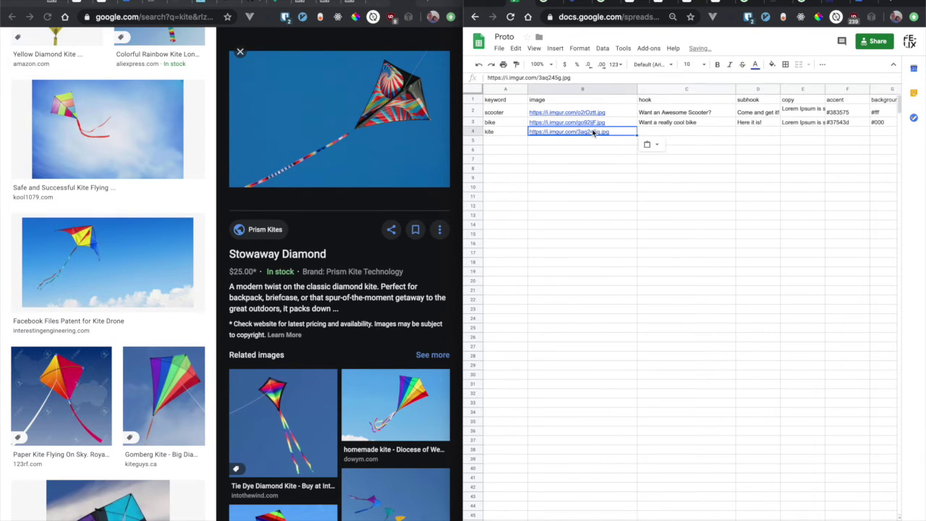
Open the kite row's image link to check the picture, and close its tab.
left_click(575, 179)
left_click(588, 132)
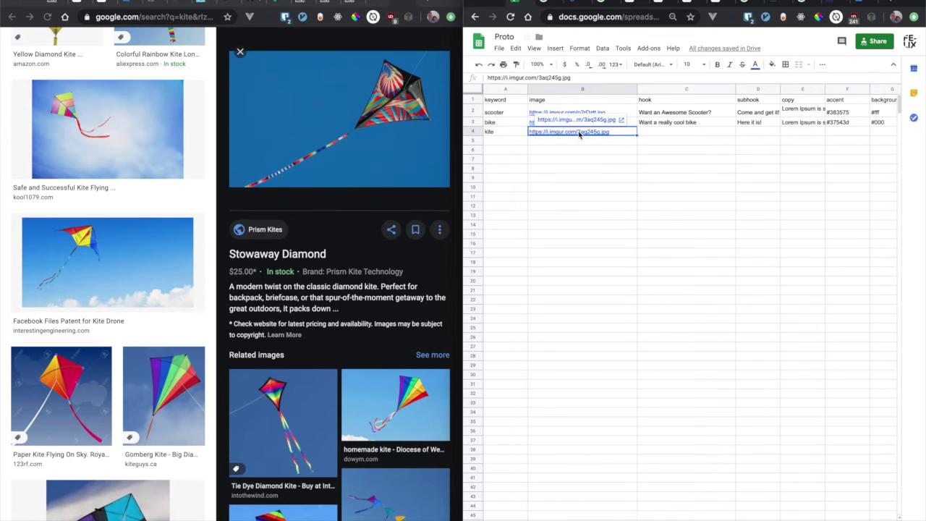
left_click(594, 121)
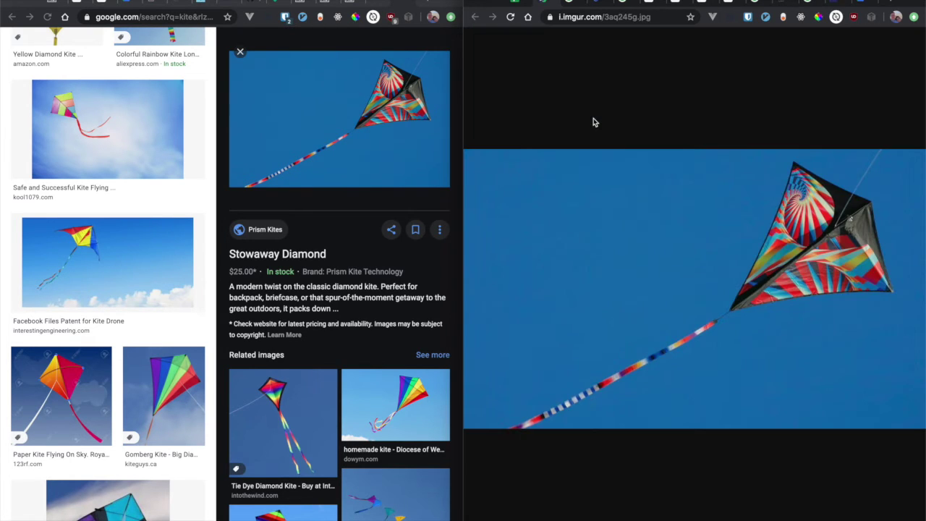
left_click(625, 65)
key("ctrl+w")
Refer to the bike page's headline and enter "Come fly with us!" as the kite row's hook in C4.
left_click(653, 133)
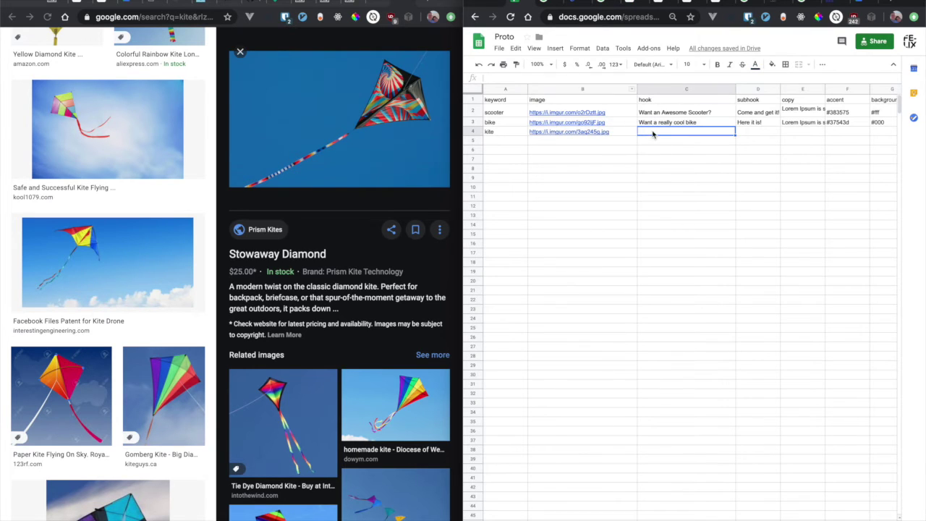
left_click(377, 3)
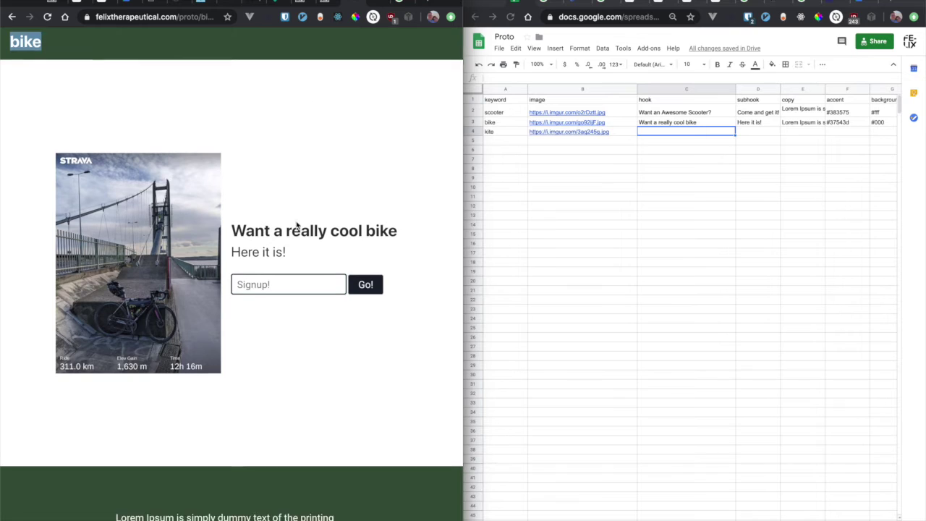
scroll(297, 226, "down", 1)
left_click_drag(401, 207, 197, 191)
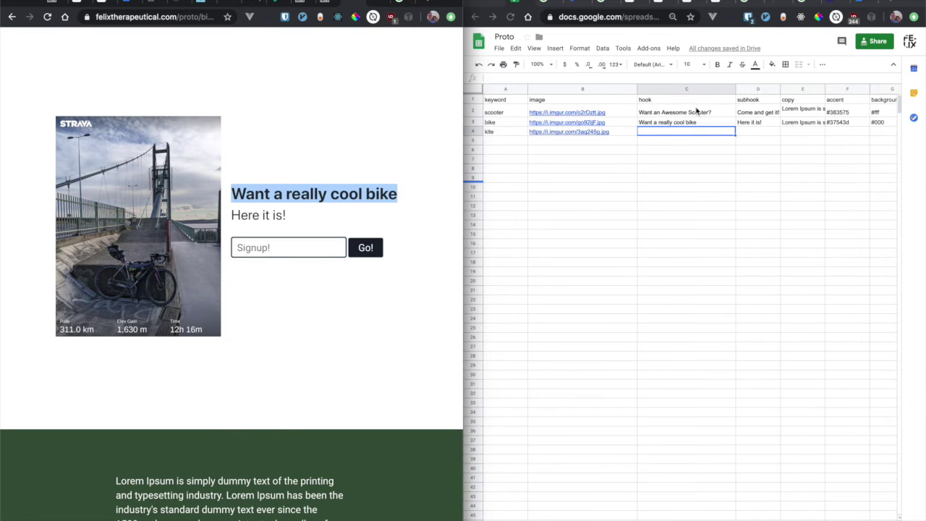
left_click(686, 132)
type("Have")
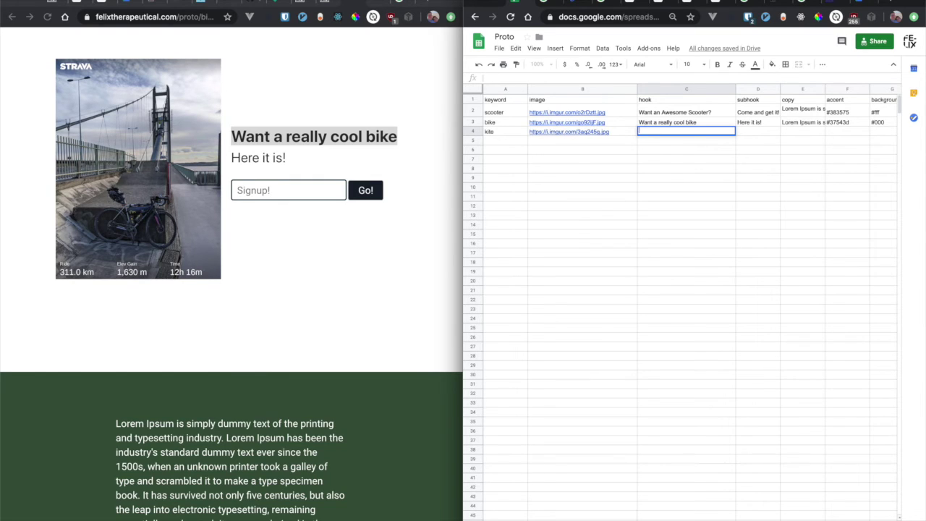
type("wqit")
left_click(721, 179)
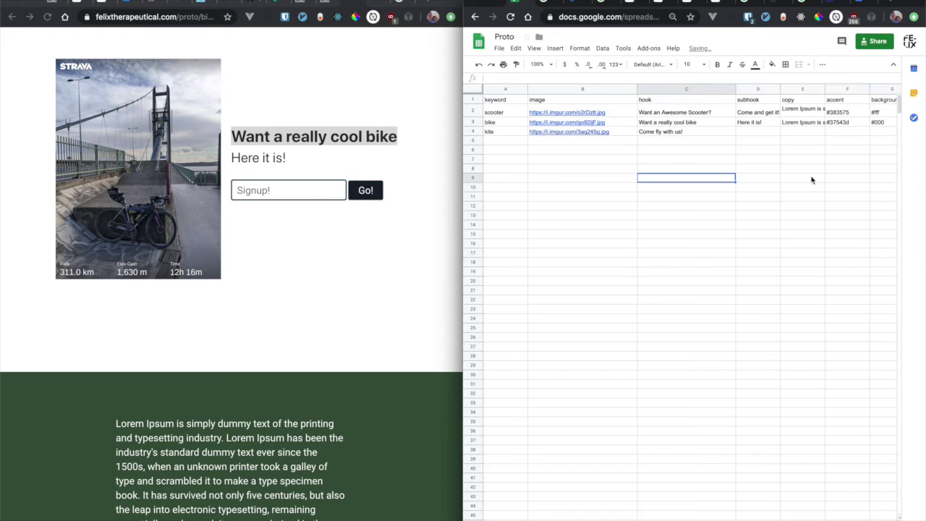
Narrow the hook column and widen the subhook column, highlighting the matching "Here it is!" line on the bike page.
left_click_drag(735, 89, 698, 88)
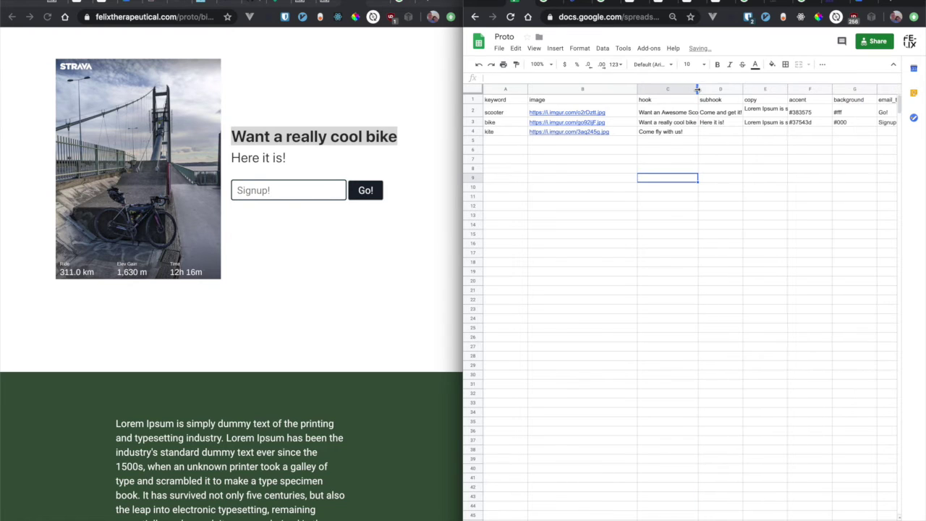
left_click(305, 153)
left_click_drag(306, 154, 227, 158)
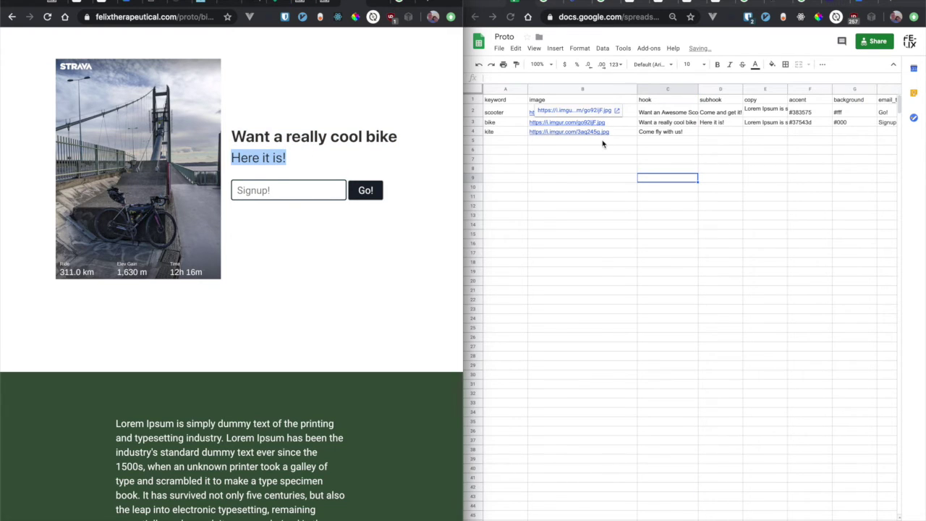
left_click(721, 132)
left_click_drag(742, 88, 811, 89)
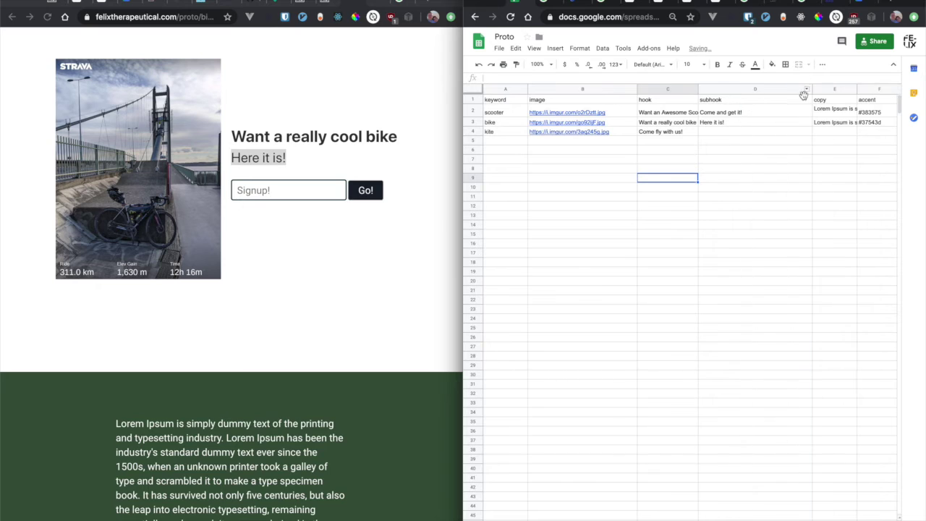
Enter "Product coming soon!" as the kite row's subhook in D4.
left_click(730, 133)
type("Pro")
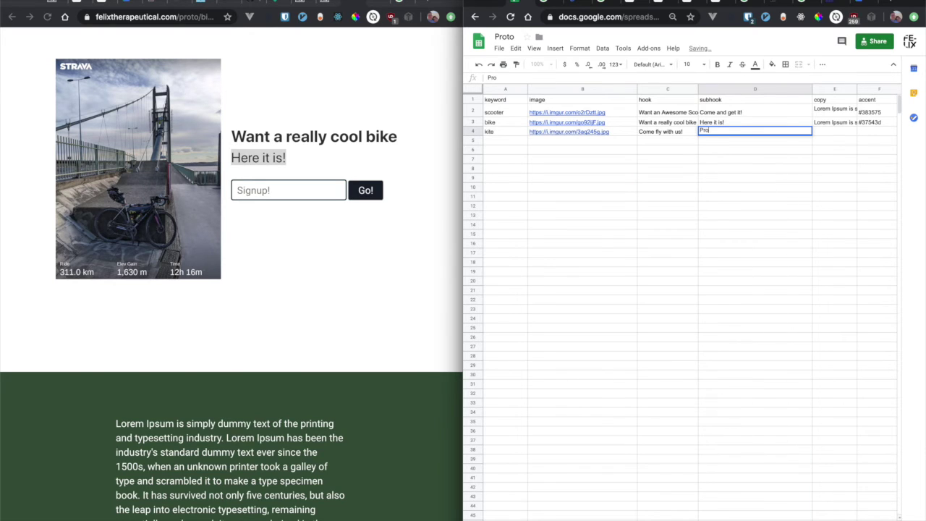
type("duct COm")
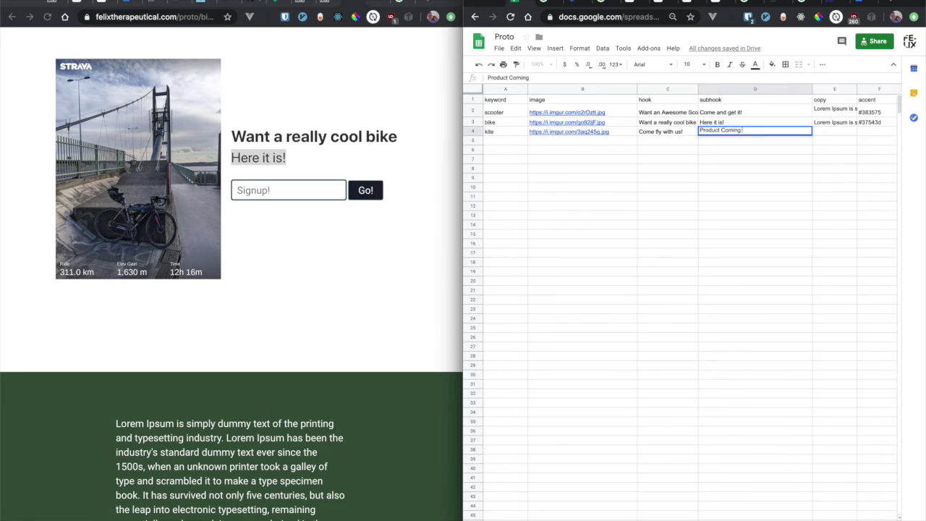
key("BackSpace")
key("BackSpace")
key("BackSpace")
key("BackSpace")
key("BackSpace")
key("BackSpace")
left_click(779, 196)
Compare the body paragraph on the bike page with the copy column of the spreadsheet.
scroll(767, 157, "right", 5)
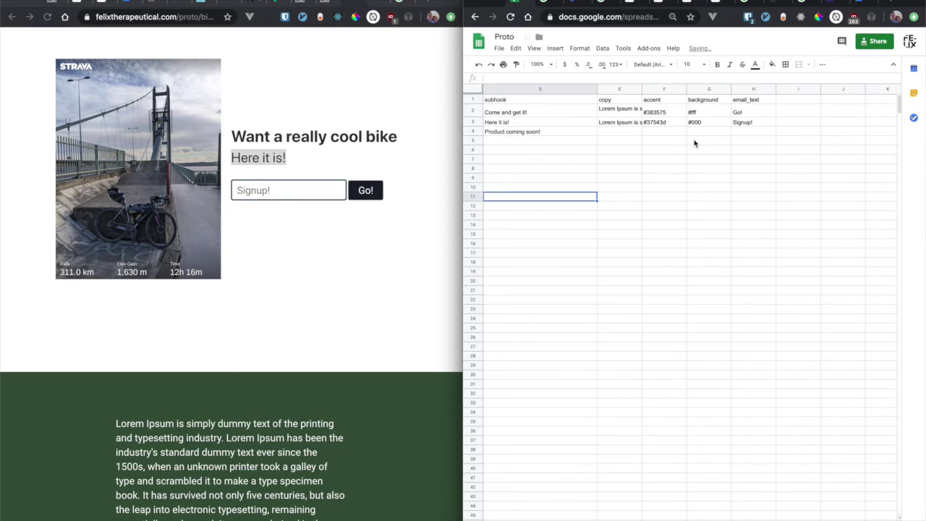
scroll(331, 239, "down", 3)
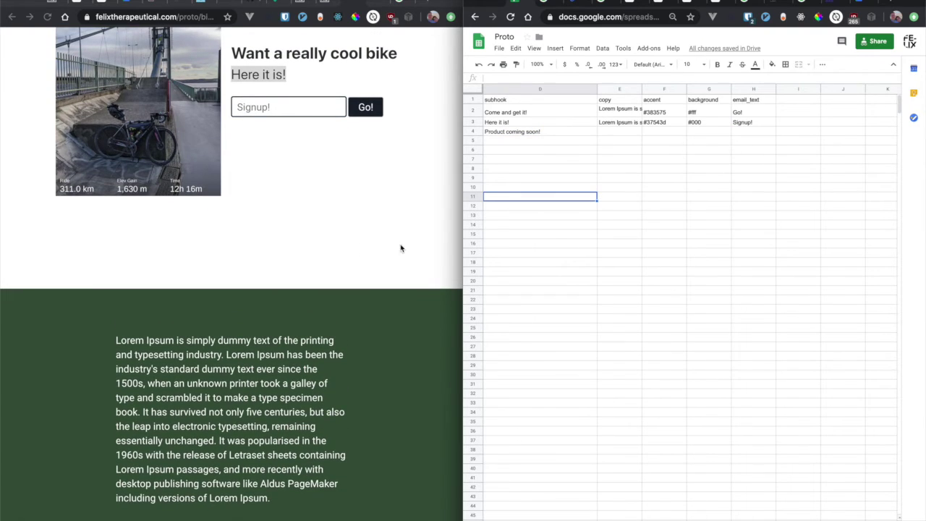
left_click(116, 343)
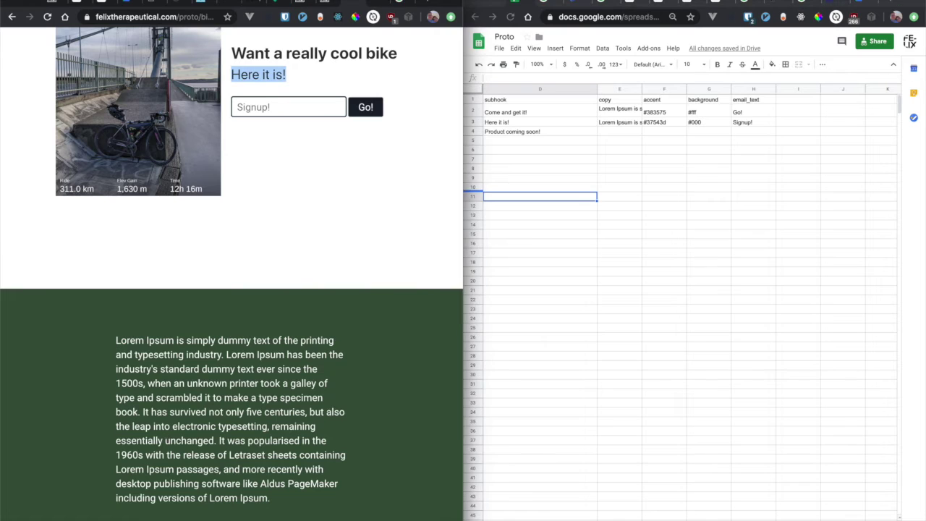
left_click_drag(285, 511, 104, 347)
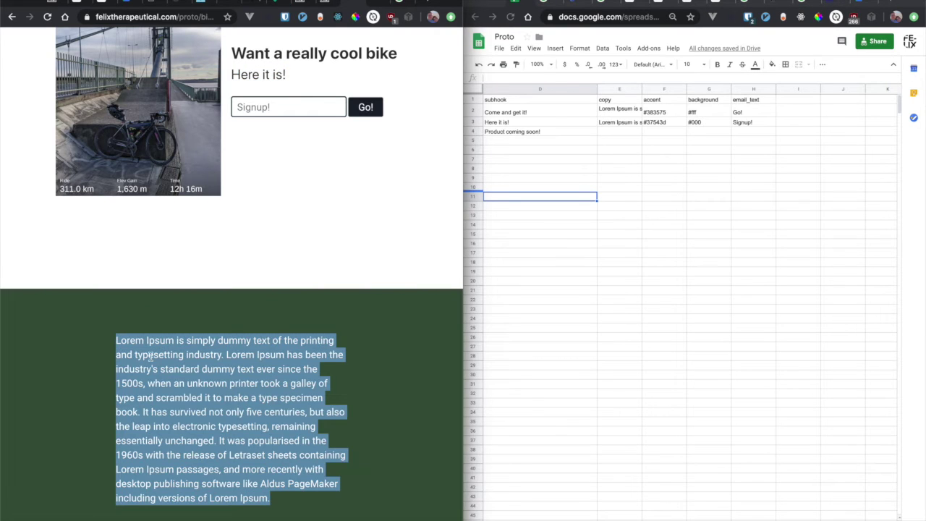
left_click(126, 365)
left_click(632, 132)
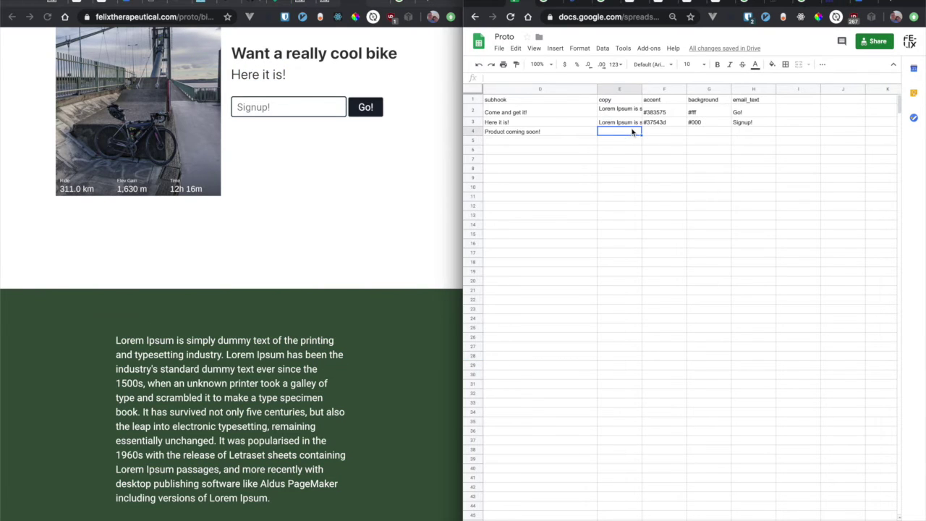
mouse_move(636, 90)
left_mouse_down()
mouse_move(756, 92)
mouse_move(635, 93)
left_mouse_up()
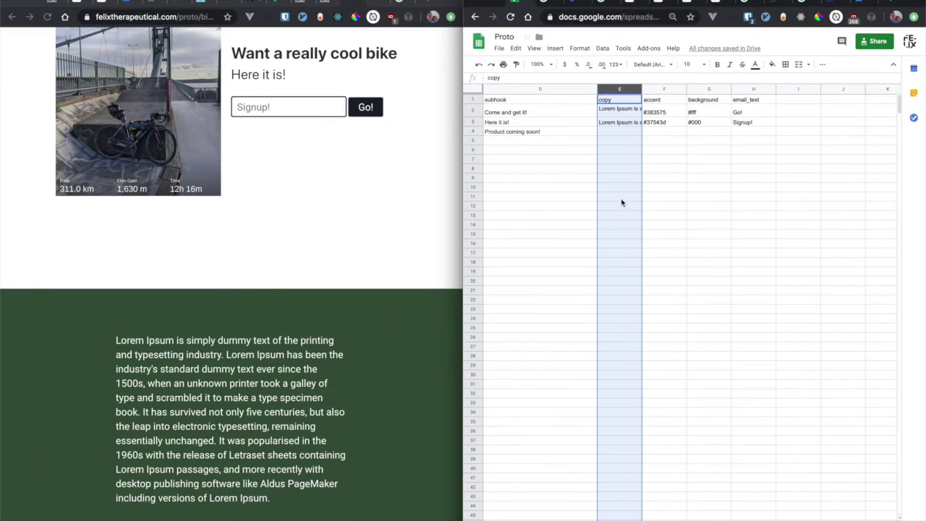
Switch to Notes and write "Kites have alwaysy been really fun." in a new note.
key("alt+space")
type("n")
key("Return")
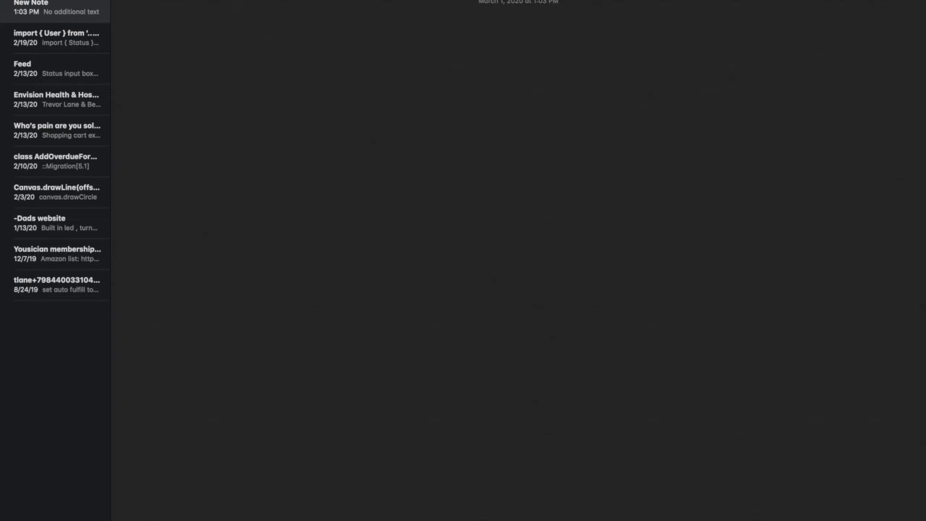
type("Kites a")
type("ave always")
type("ys bene")
type(" really fun. This is")
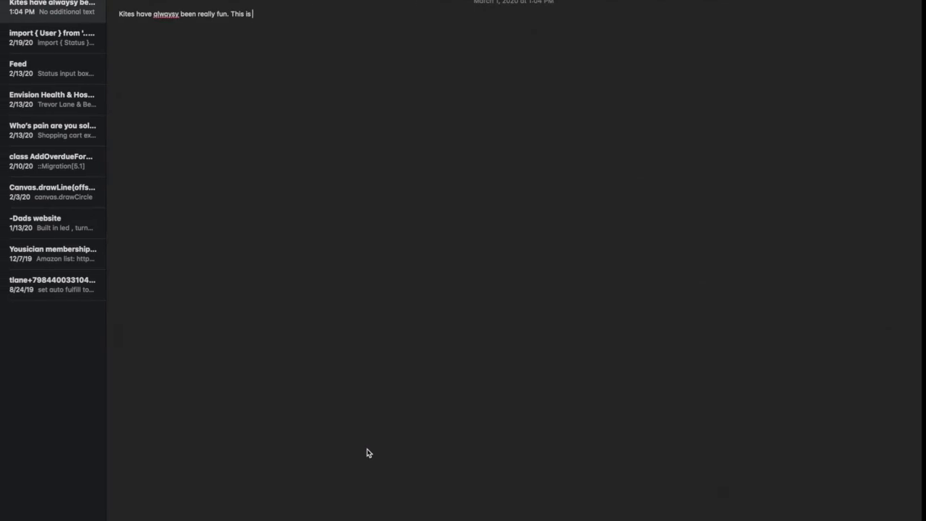
key("BackSpace")
key("BackSpace")
key("BackSpace")
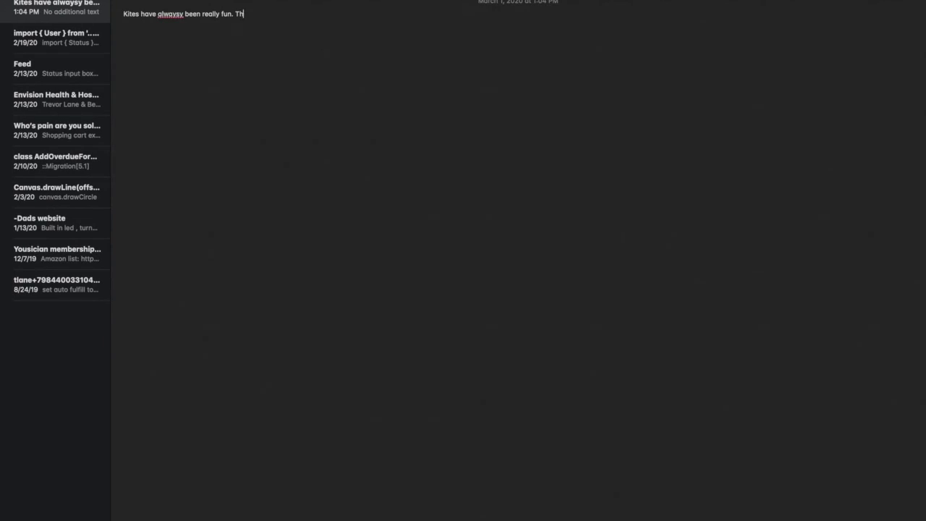
Paste the kite sentence repeatedly in the note to build a long paragraph, and copy the whole text.
key("super+a")
key("Right")
key("super+v")
key("super+v")
key("super+v")
key("super+v")
key("super+v")
key("super+v")
key("super+v")
key("super+v")
key("super+v")
key("super+v")
key("super+v")
key("super+v")
key("super+v")
key("super+v")
key("super+v")
key("super+v")
key("super+v")
key("super+v")
key("super+v")
key("super+v")
key("super+v")
key("super+v")
key("super+v")
key("super+v")
key("super+v")
key("super+v")
key("super+v")
key("super+v")
key("super+a")
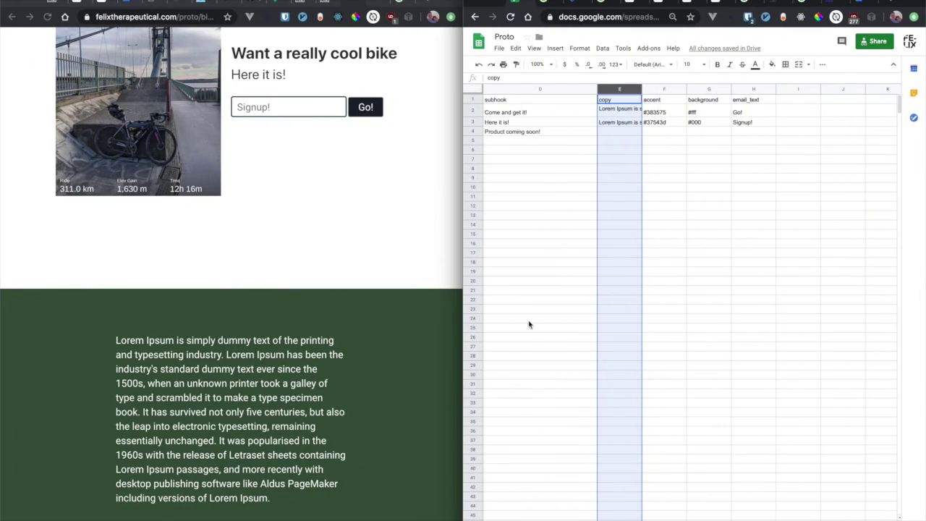
Paste the repeated kite text into the kite row's copy cell E4 in the spreadsheet.
left_click(658, 176)
left_click(616, 132)
key("super+v")
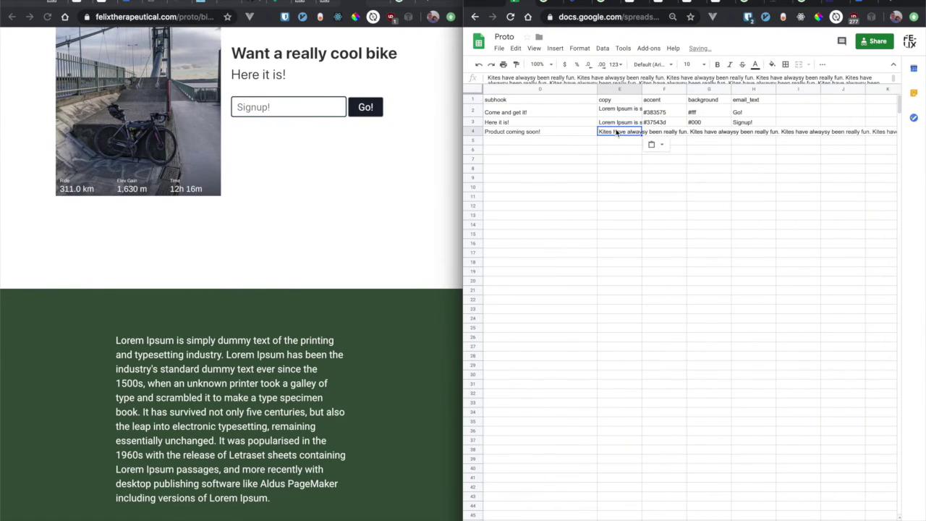
Set the text wrapping of the kite row's copy cell E4 to Clip.
left_click(613, 157)
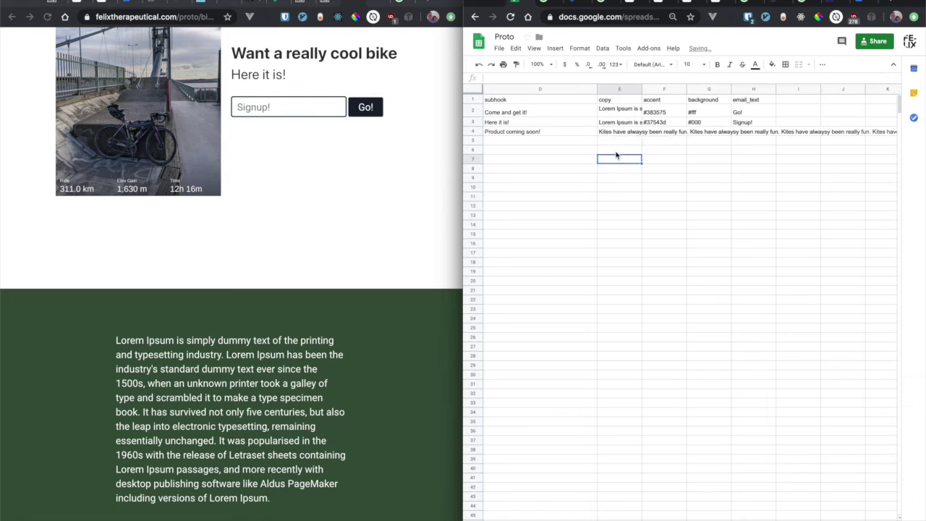
left_click(617, 132)
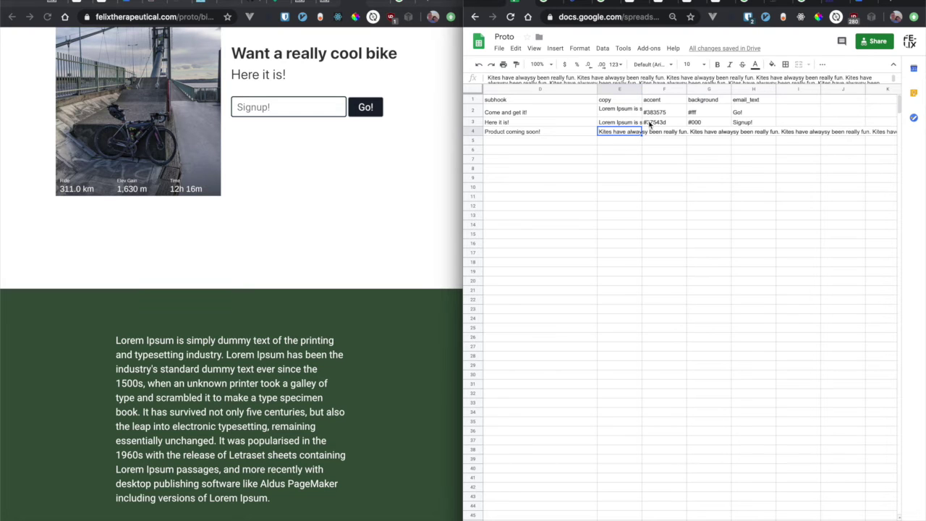
double_click(497, 2)
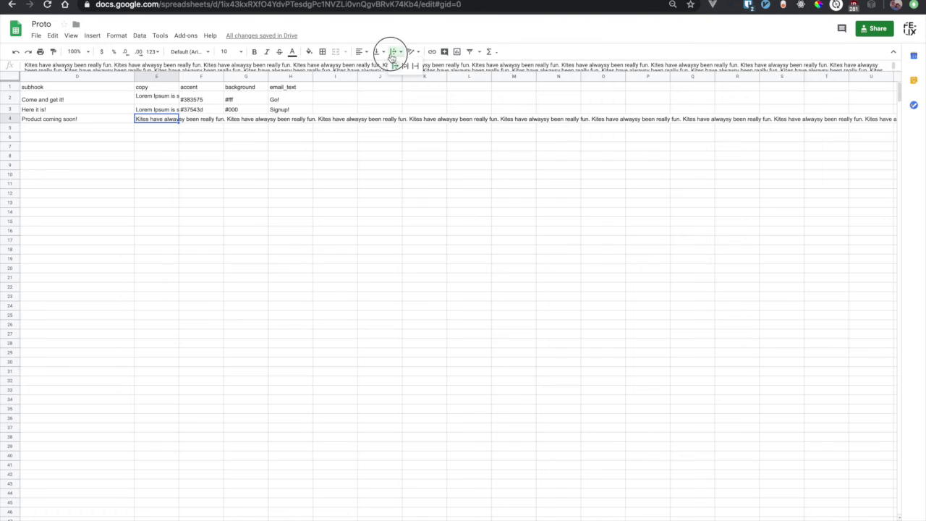
left_click(415, 66)
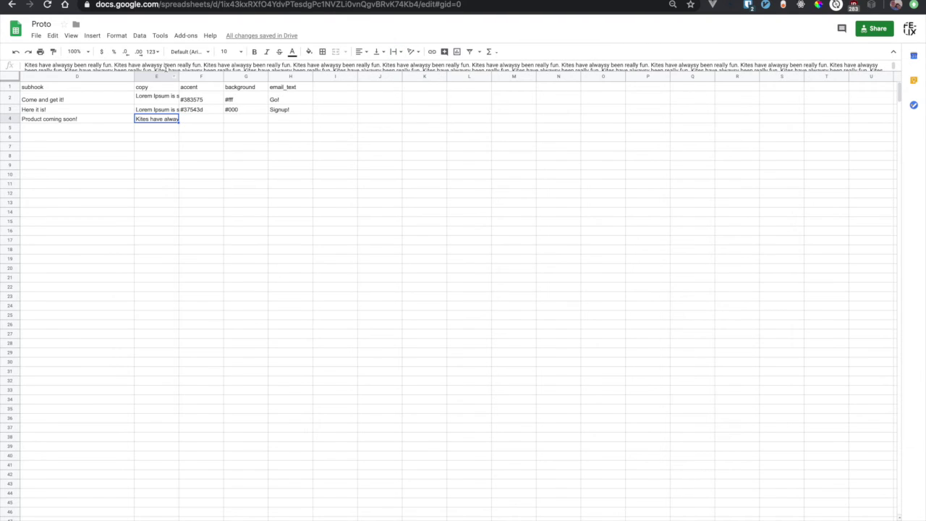
Enlarge the formula bar enough to read the whole copy text, check cells E3 and E4, and return to the side-by-side windows.
left_click_drag(165, 74, 171, 241)
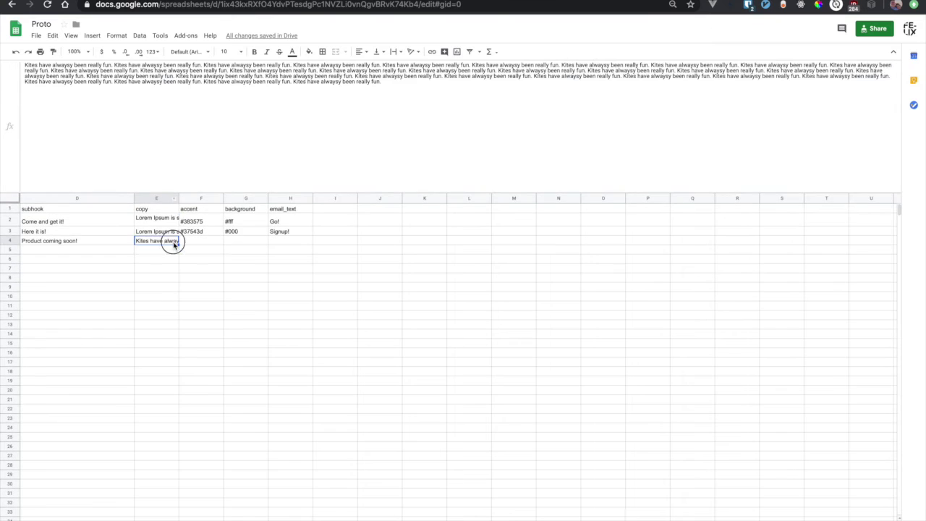
left_click(156, 234)
left_click(156, 244)
left_click(159, 233)
left_click(159, 241)
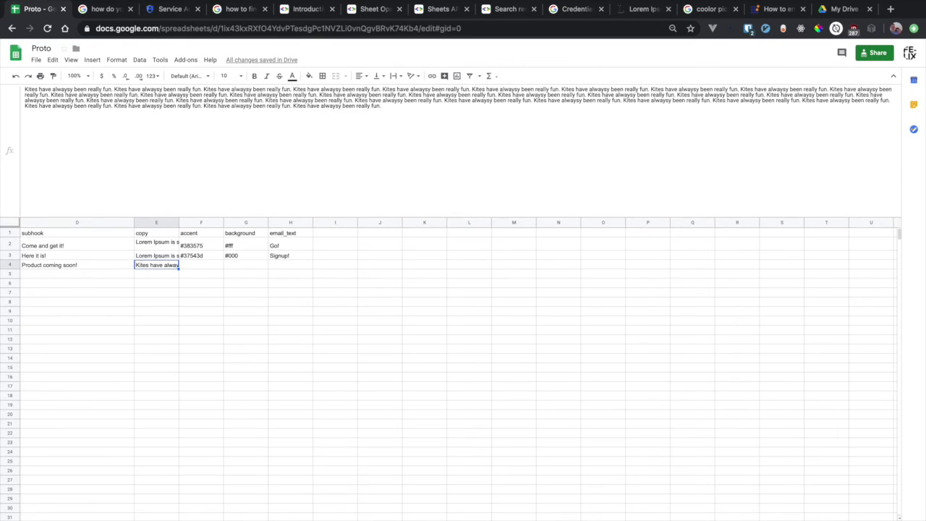
left_click(35, 1)
Compare the header and lower section colours of the bike page with the accent column of the spreadsheet.
scroll(235, 188, "down", 1)
scroll(234, 230, "up", 1)
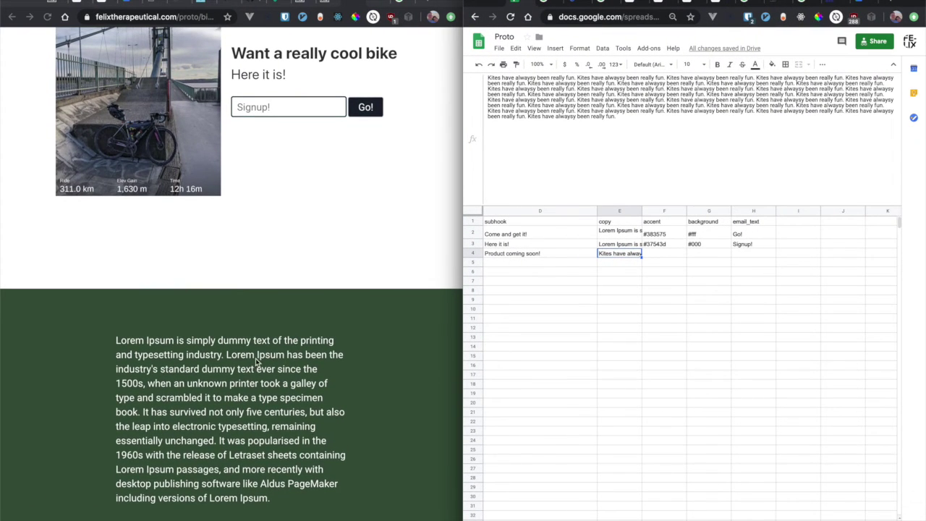
left_click_drag(626, 119, 457, 104)
left_click(664, 244)
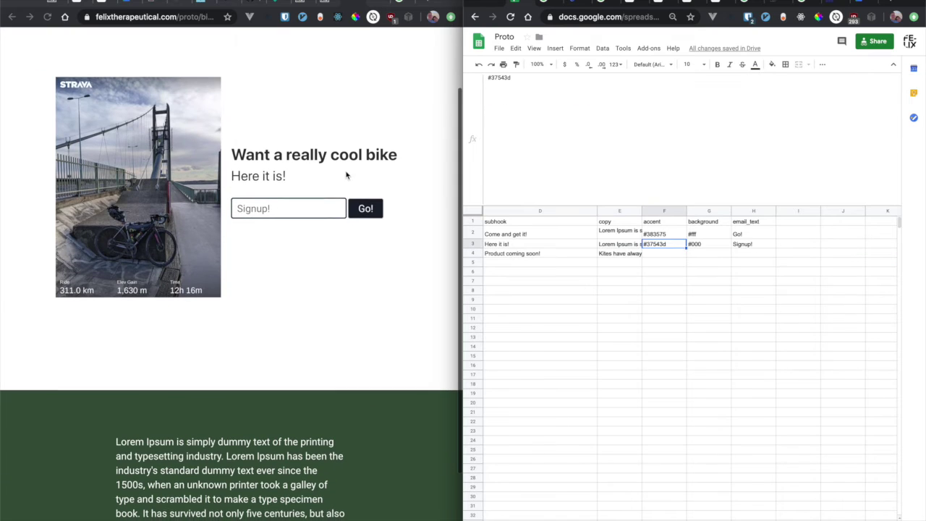
left_click(655, 253)
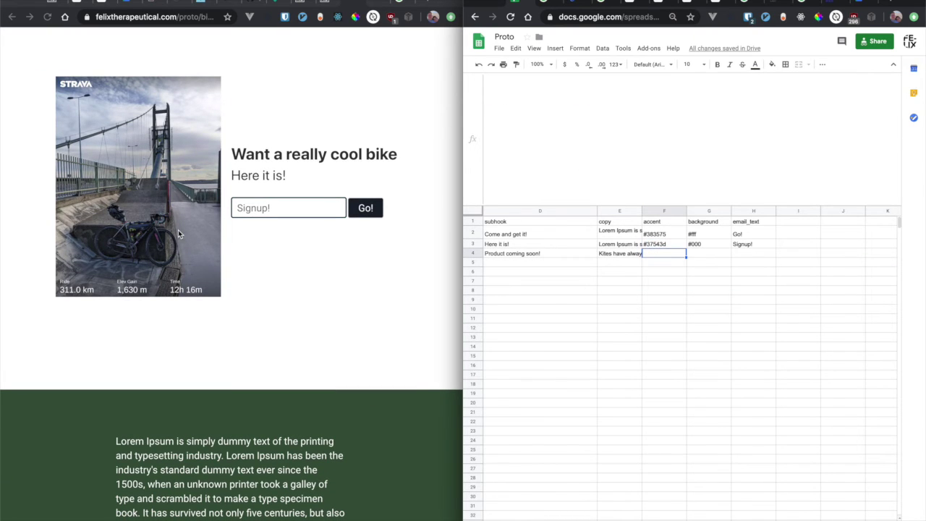
scroll(178, 229, "down", 2)
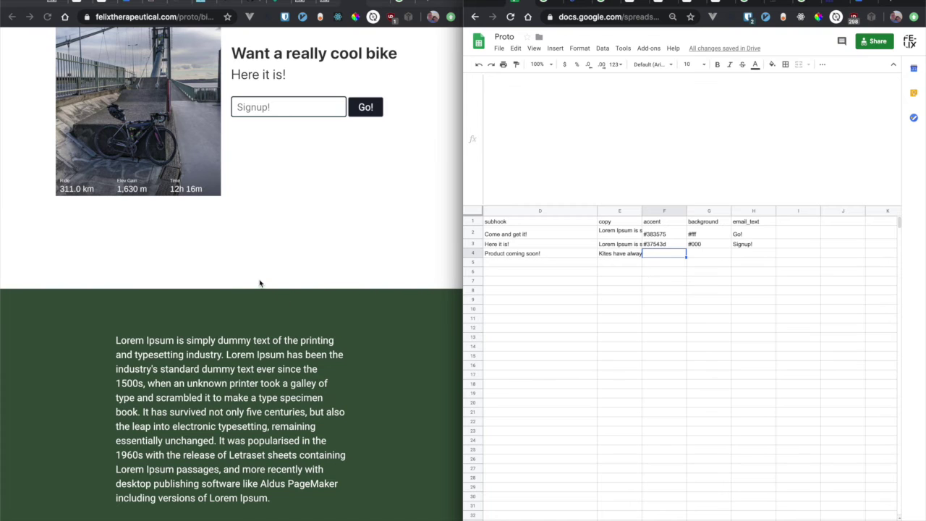
scroll(112, 269, "up", 5)
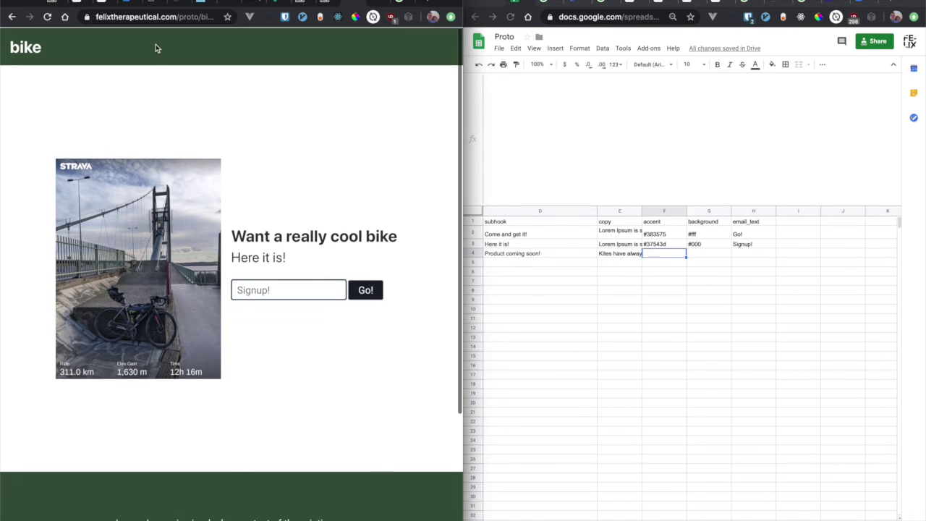
scroll(140, 275, "down", 3)
scroll(141, 279, "up", 3)
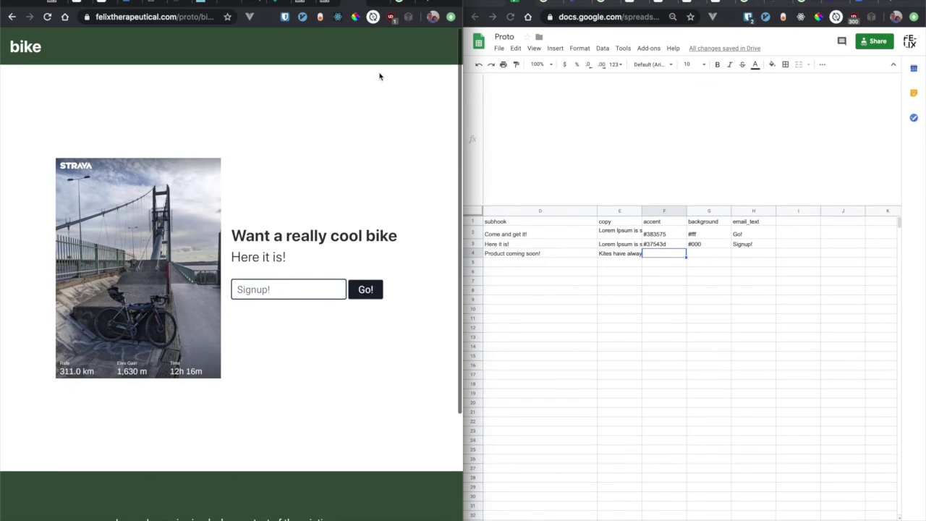
Search Google for "color picker" in a new browser tab and show the result full width.
left_click(430, 2)
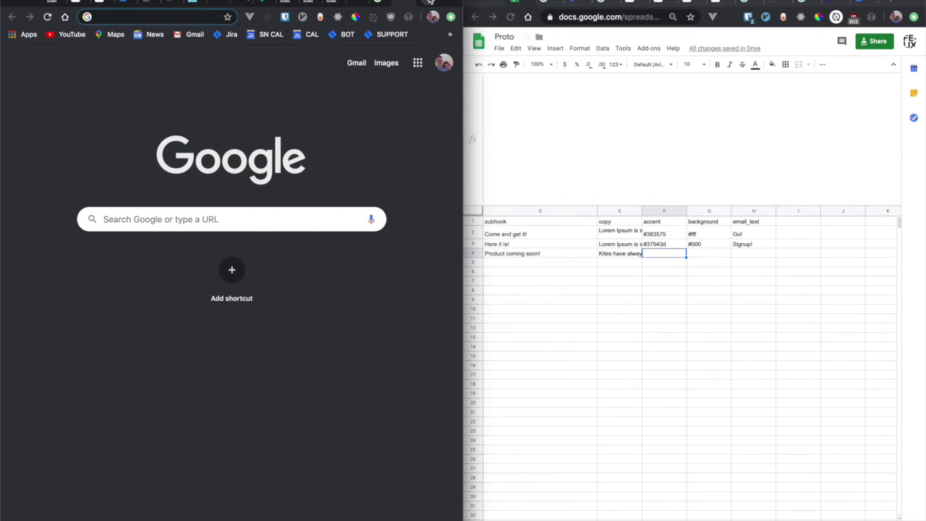
type("image")
key("BackSpace")
key("BackSpace")
key("BackSpace")
key("BackSpace")
key("BackSpace")
key("BackSpace")
type("color pi")
key("Return")
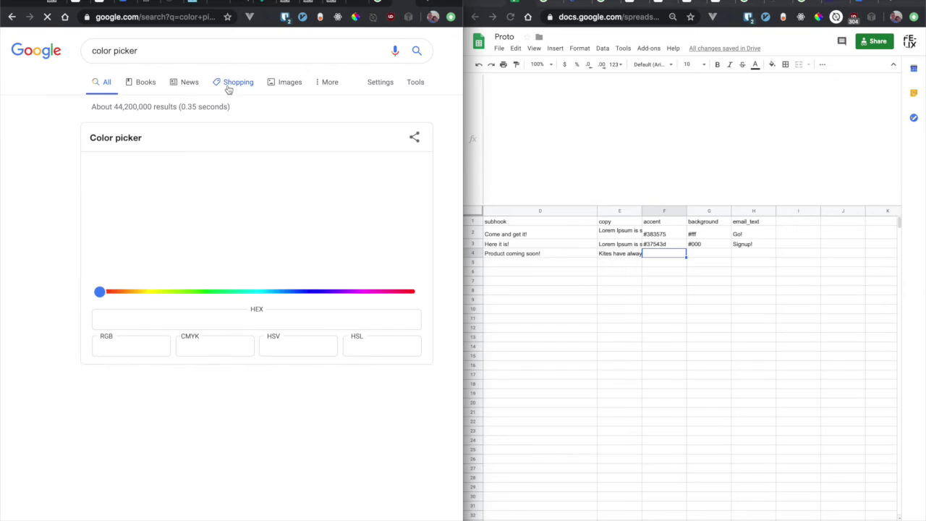
left_click(32, 2)
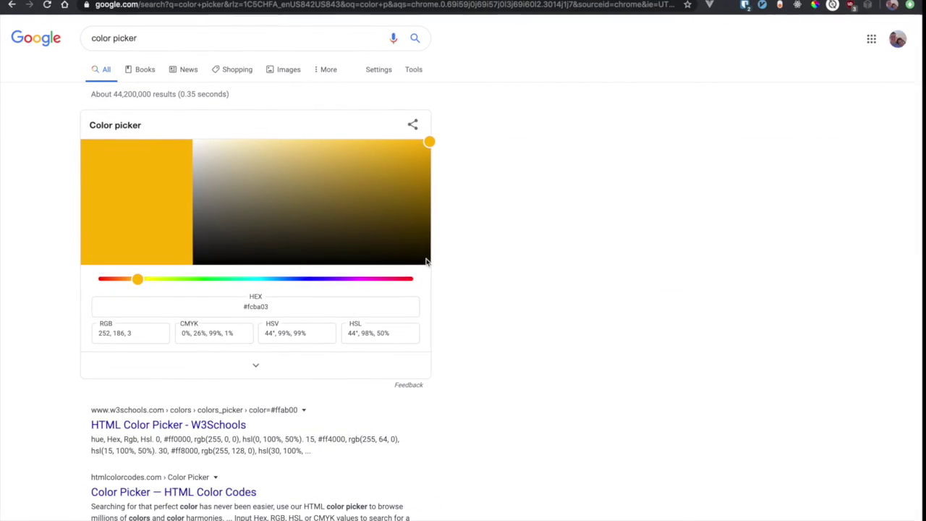
Choose the light mint green #98edd2 in the colour picker and copy its hex code.
mouse_move(137, 279)
left_mouse_down()
mouse_move(125, 279)
mouse_move(429, 281)
mouse_move(133, 282)
mouse_move(155, 279)
left_mouse_up()
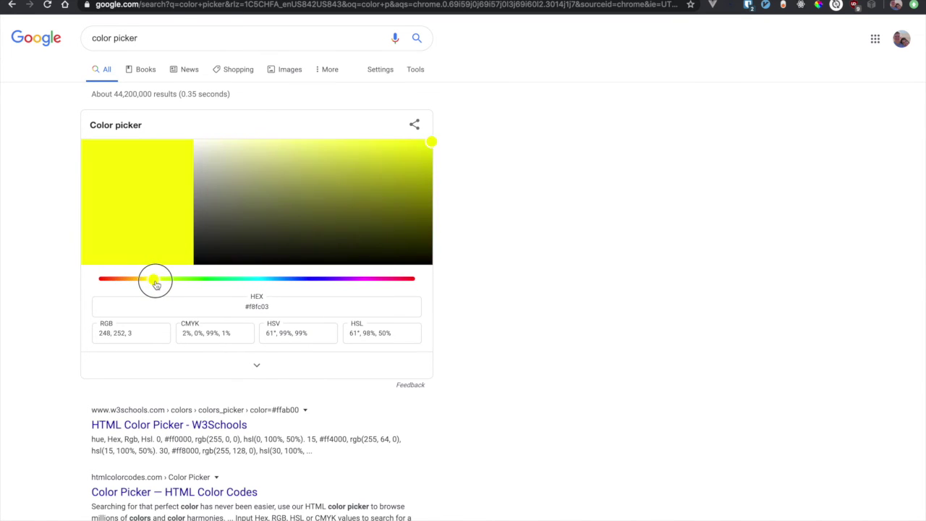
left_click(281, 180)
left_click_drag(282, 180, 266, 153)
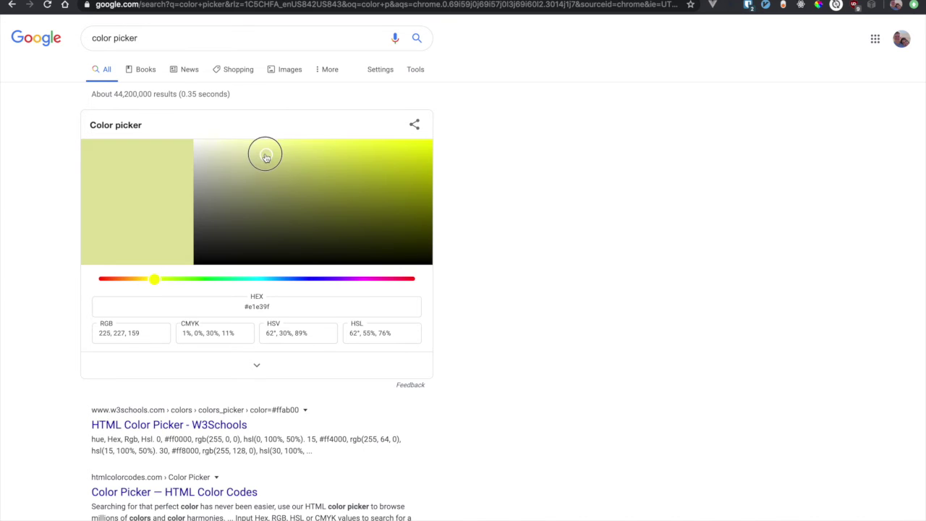
left_click_drag(196, 278, 182, 279)
mouse_move(266, 154)
left_mouse_down()
mouse_move(271, 145)
mouse_move(280, 149)
left_mouse_up()
left_click_drag(182, 279, 206, 279)
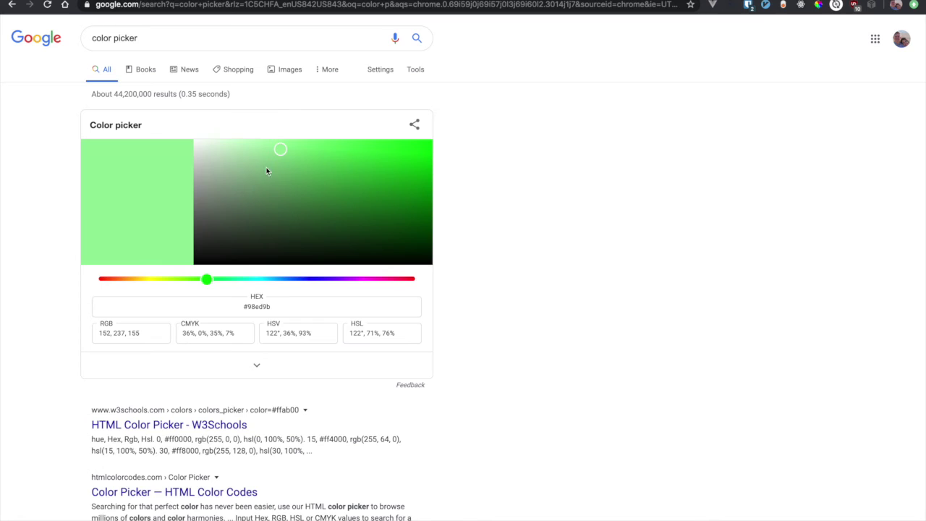
left_click(245, 280)
left_click(240, 280)
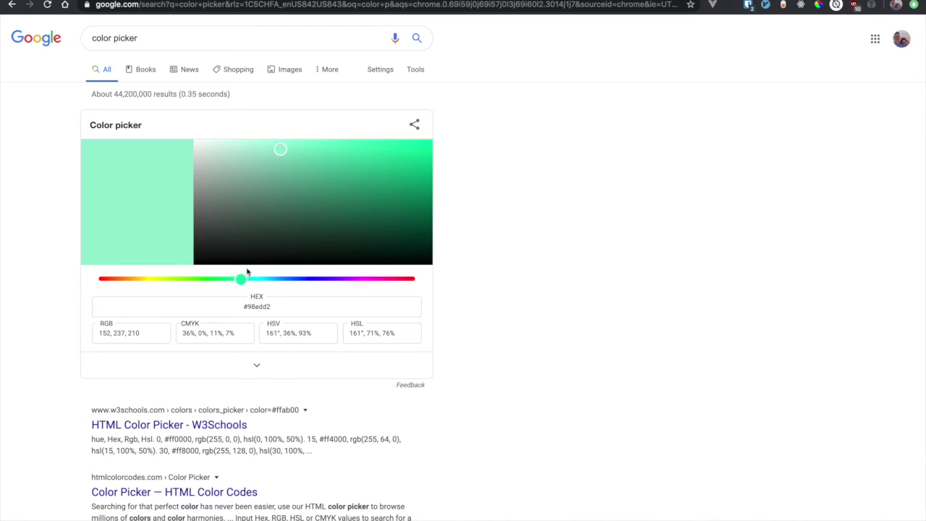
left_click_drag(240, 304, 283, 304)
key("ctrl+c")
Return to the spreadsheet and paste #98edd2 into the kite row's accent cell F4.
key("ctrl+Left")
left_click(660, 249)
left_click_drag(661, 249, 661, 247)
left_click(659, 254)
double_click(657, 254)
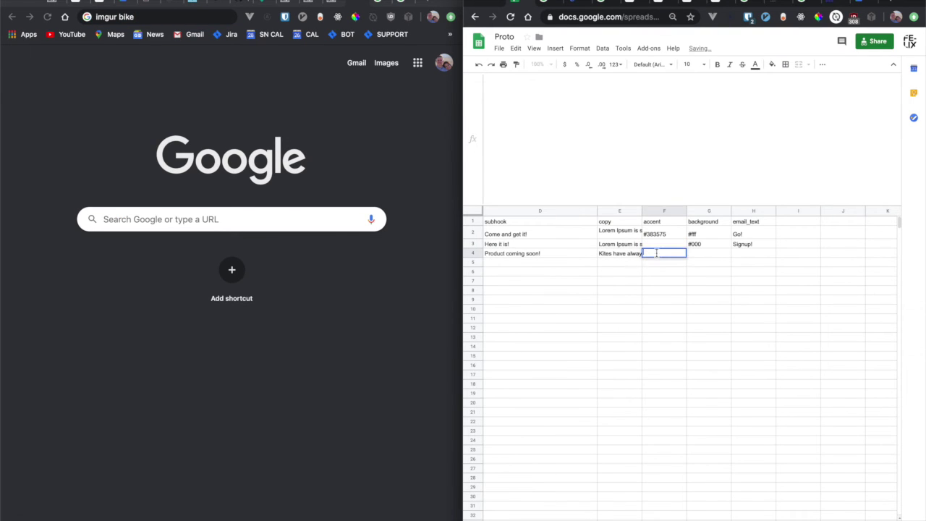
key("ctrl+v")
Fill the emptied accent cell F3 of the bike row with #98edd2 as well.
left_click(653, 245)
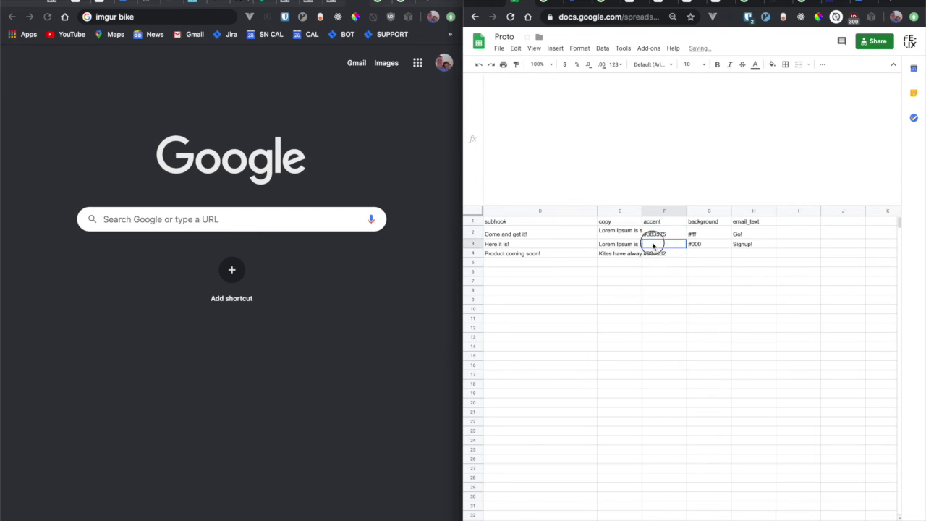
key("ctrl+v")
left_click(656, 272)
left_click(653, 245)
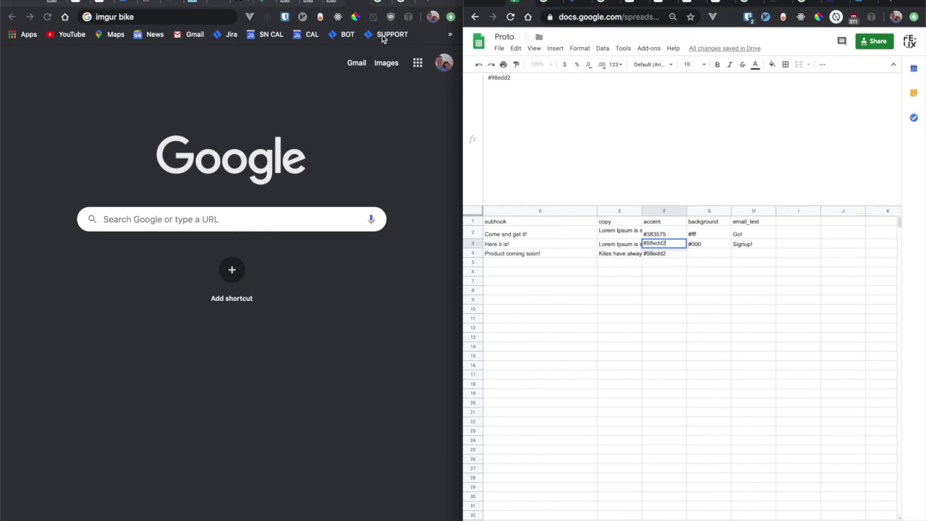
left_click_drag(651, 365, 686, 367)
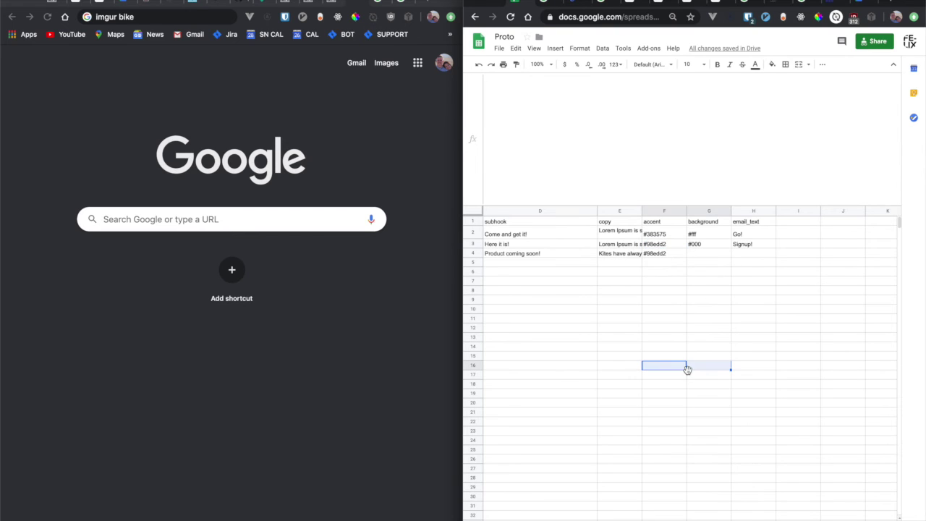
Bring back the bike page and review the kite row from its keyword to its background cell.
left_click(707, 254)
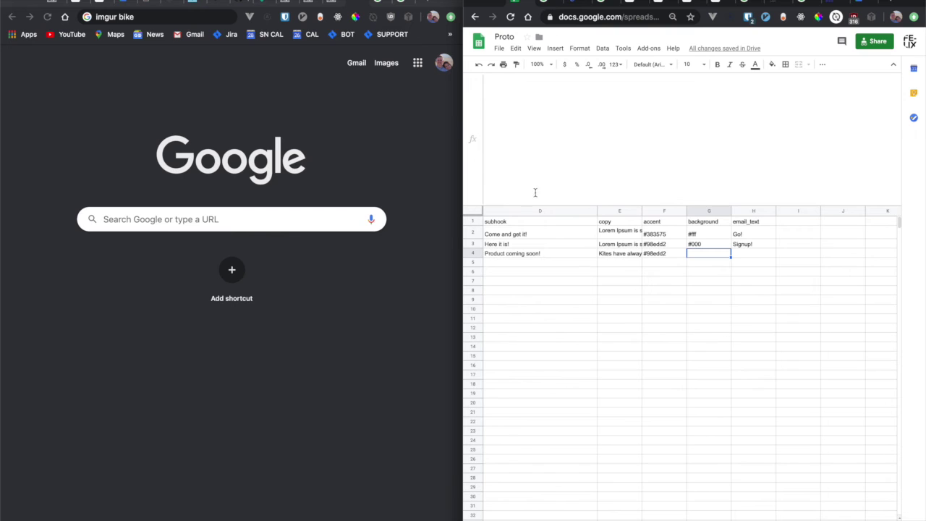
left_click(326, 5)
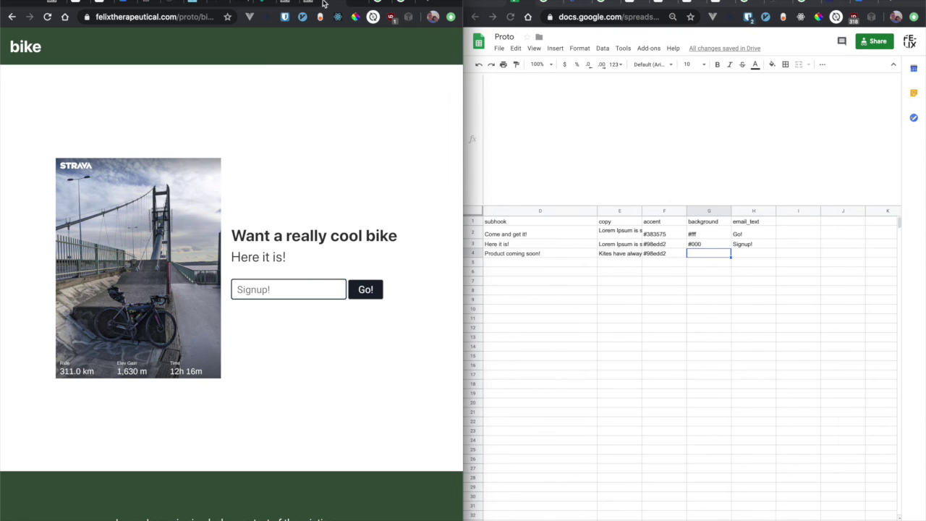
scroll(643, 247, "left", 5)
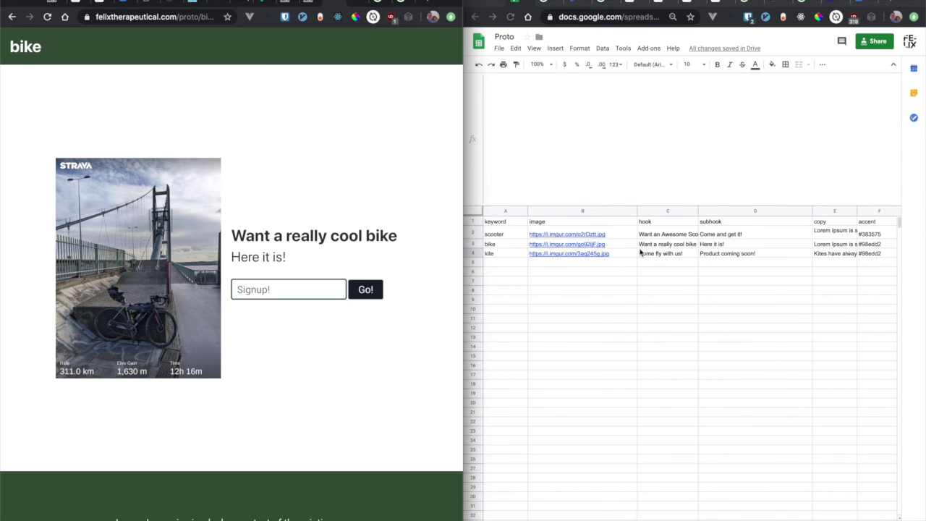
scroll(641, 252, "right", 5)
scroll(640, 252, "left", 5)
scroll(553, 165, "right", 3)
scroll(565, 260, "left", 3)
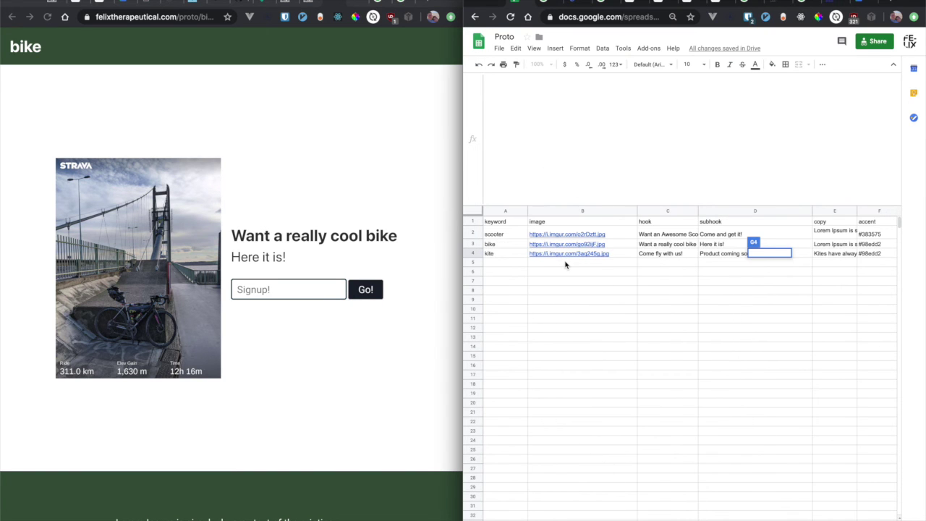
left_click(497, 257)
left_click(250, 129)
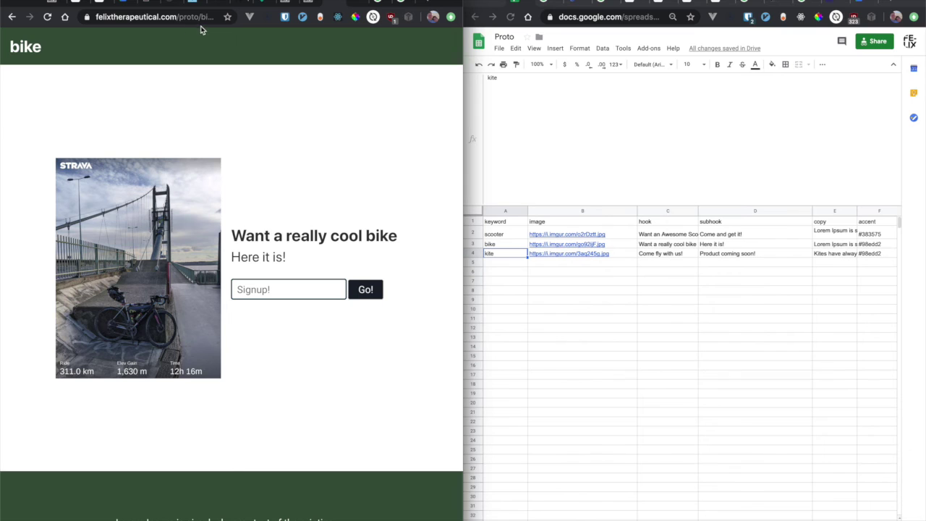
Widen the landing page window and load the kite page at felixtherapeutical.com/proto/kite.
left_click_drag(463, 73, 568, 73)
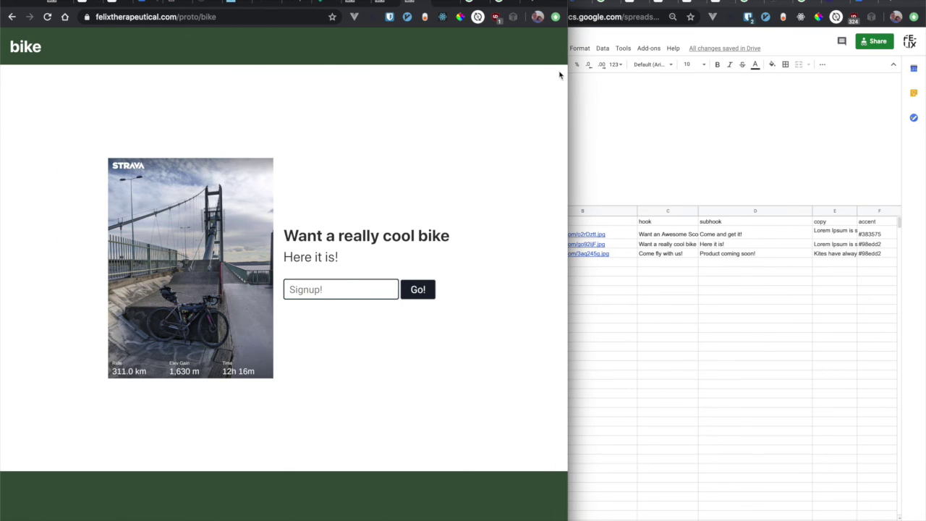
left_click(244, 16)
left_click(246, 16)
key("BackSpace")
key("BackSpace")
key("BackSpace")
key("BackSpace")
type("kite")
key("Return")
Examine the kite page's header, image, hook, subhook, signup field and body copy against the spreadsheet row.
scroll(342, 123, "down", 1)
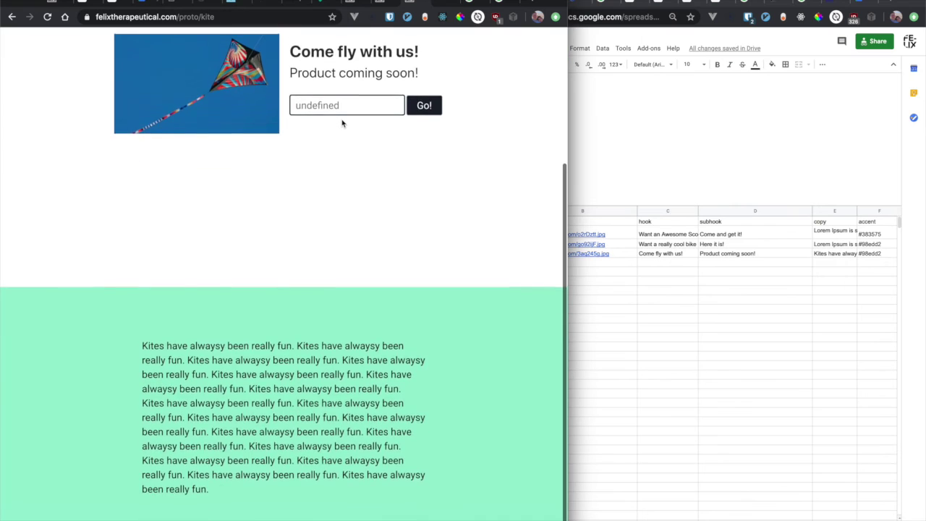
scroll(342, 123, "up", 5)
scroll(342, 123, "down", 4)
scroll(342, 123, "down", 1)
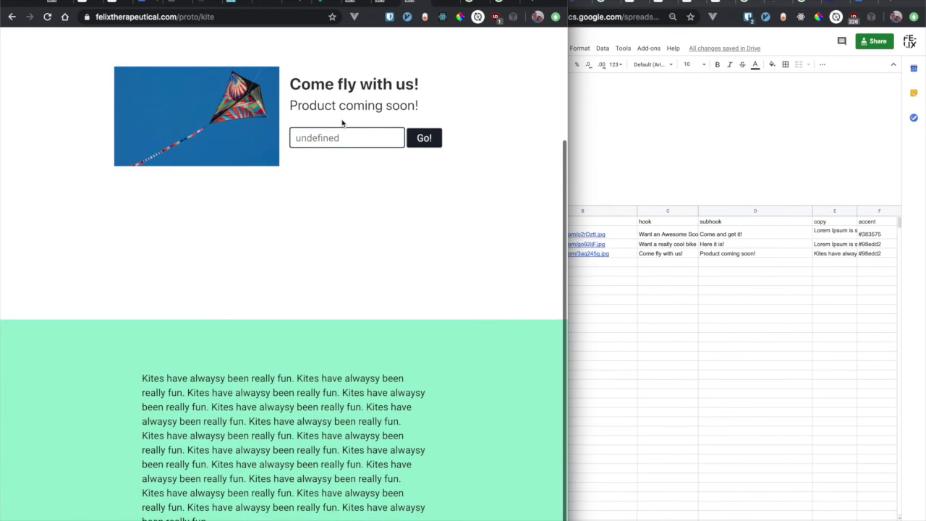
scroll(342, 123, "up", 5)
scroll(342, 123, "down", 1)
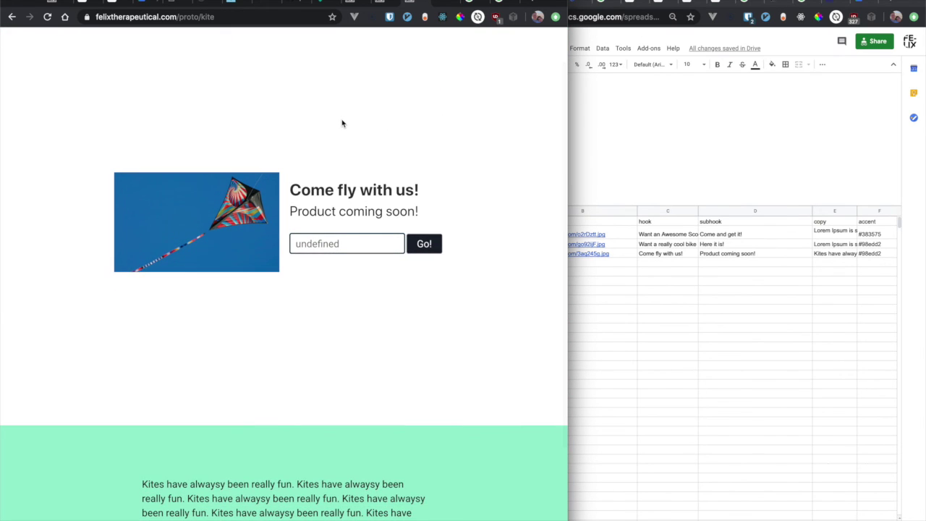
scroll(344, 133, "up", 2)
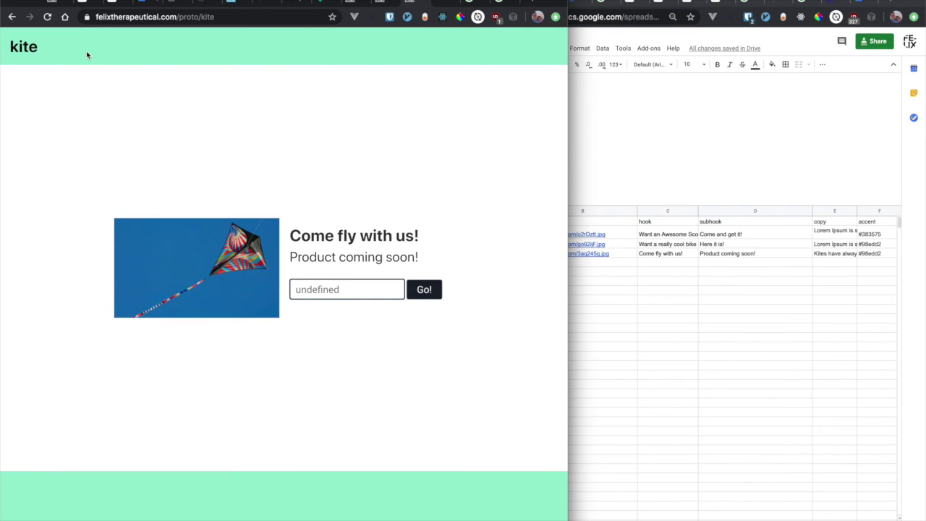
scroll(163, 316, "down", 3)
scroll(285, 182, "up", 4)
scroll(321, 187, "down", 3)
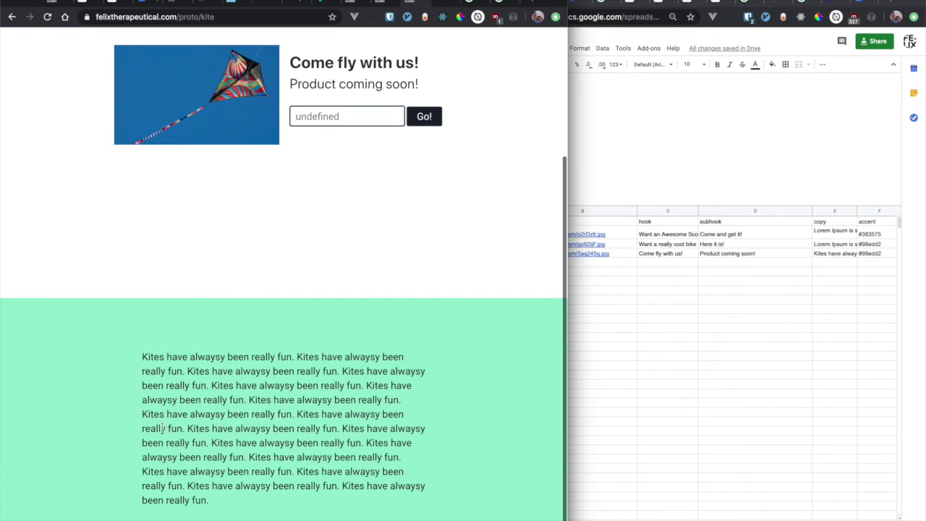
left_click_drag(140, 355, 228, 497)
scroll(228, 497, "up", 5)
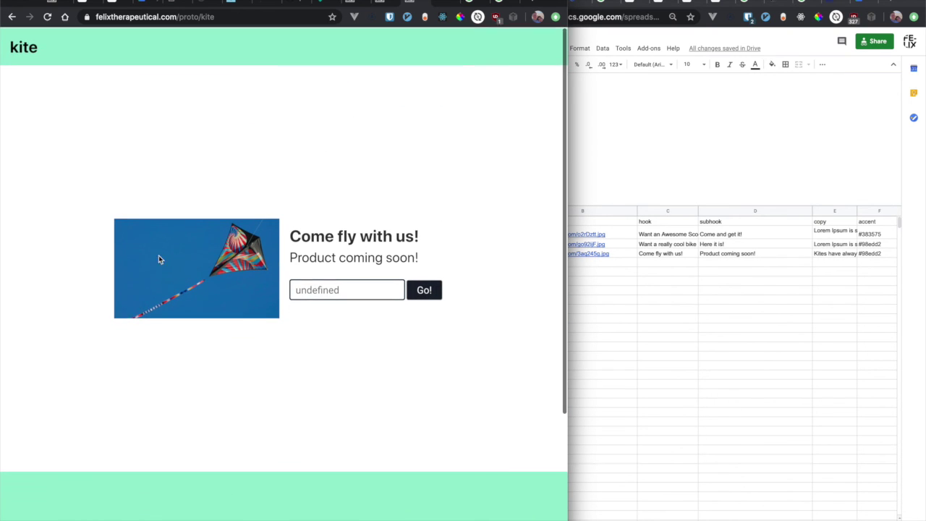
Review the kite page from the keyword title in its header down to the accent-coloured section with the body copy.
scroll(304, 162, "down", 1)
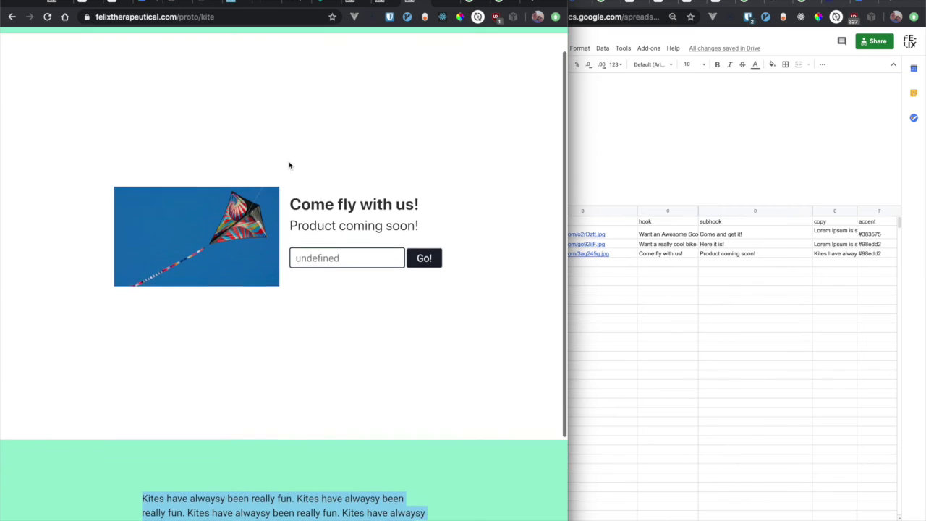
scroll(180, 347, "up", 1)
left_click_drag(40, 45, 1, 47)
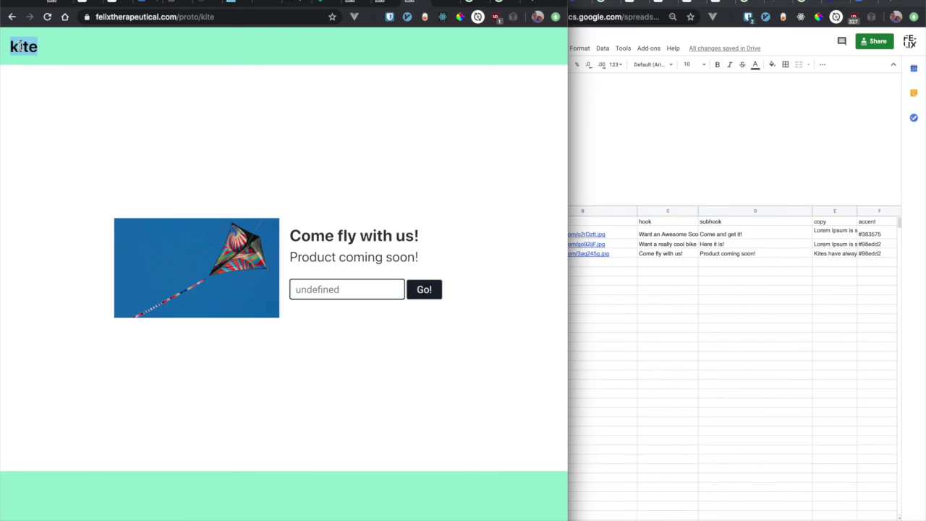
scroll(20, 47, "down", 3)
scroll(19, 46, "up", 3)
scroll(19, 46, "down", 3)
scroll(101, 236, "down", 1)
scroll(102, 236, "up", 4)
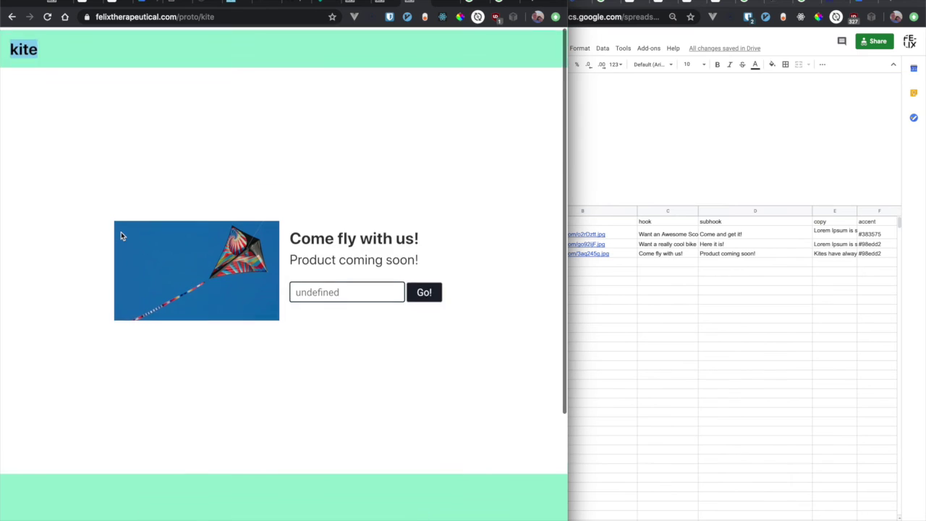
scroll(121, 231, "down", 5)
scroll(84, 322, "up", 2)
scroll(85, 326, "down", 1)
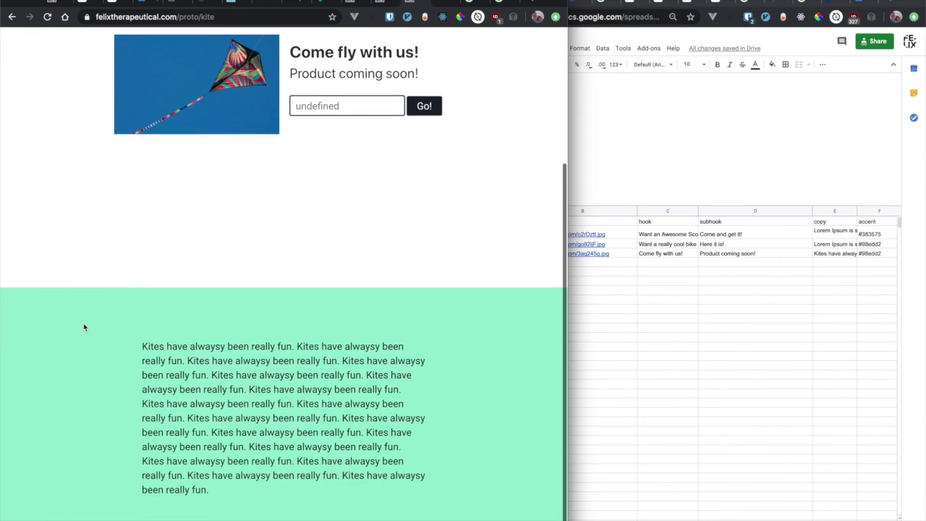
scroll(85, 325, "up", 4)
scroll(166, 319, "down", 3)
scroll(179, 324, "up", 3)
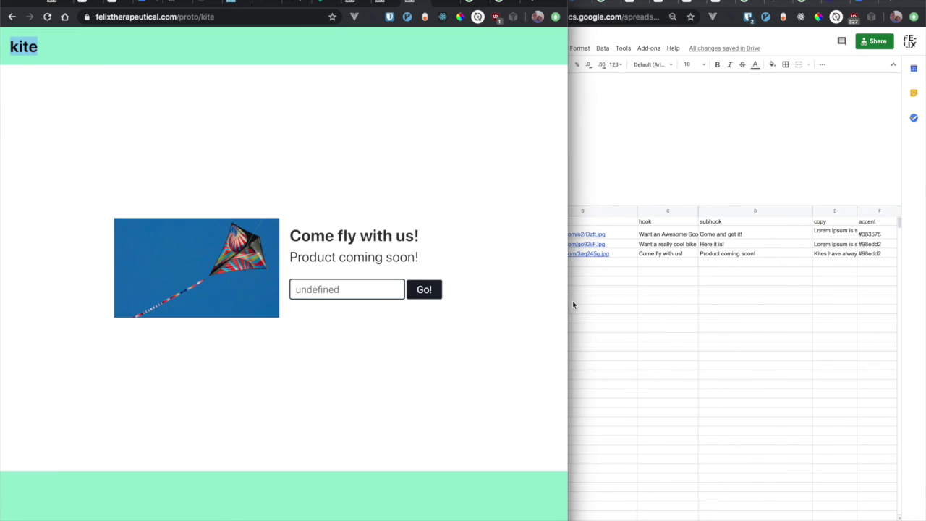
Enter email... in the empty email_text cell H4 of the kite row to supply the signup field's placeholder.
scroll(696, 314, "right", 3)
left_click(356, 284)
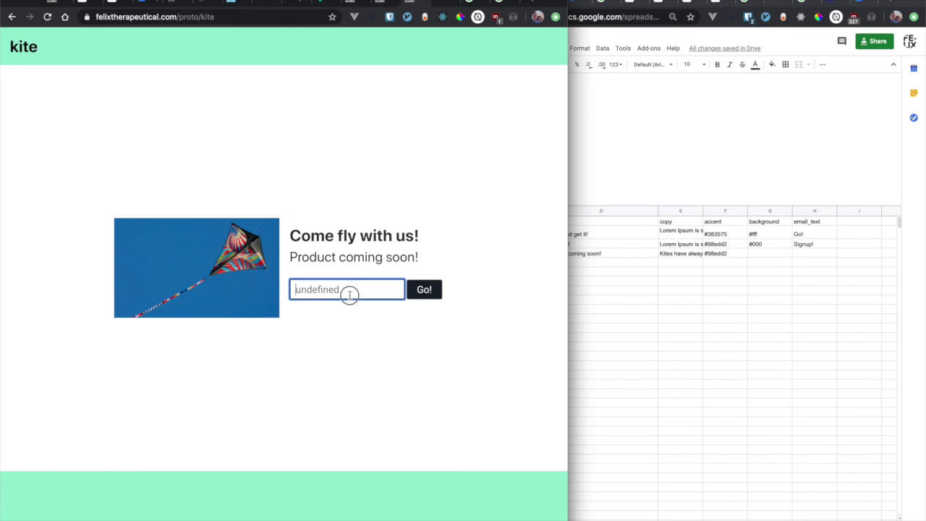
left_click(801, 257)
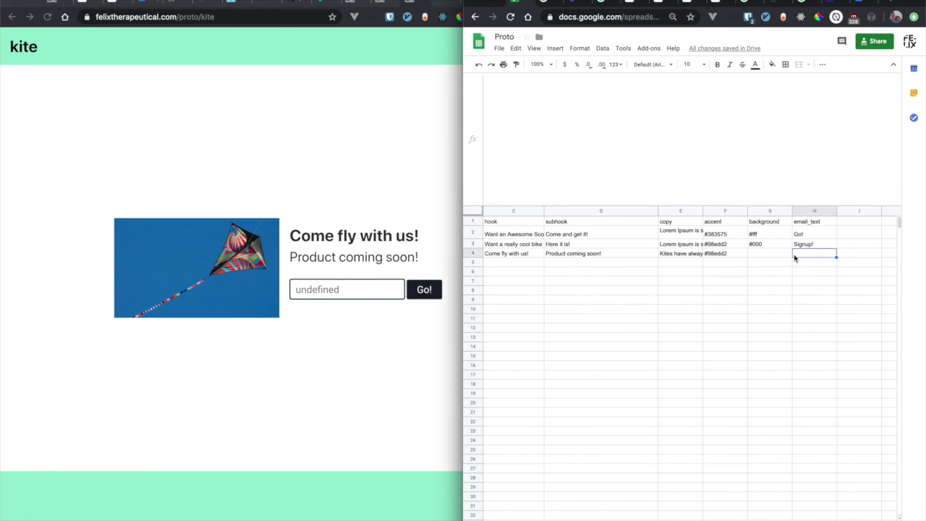
double_click(799, 253)
type("S")
key("BackSpace")
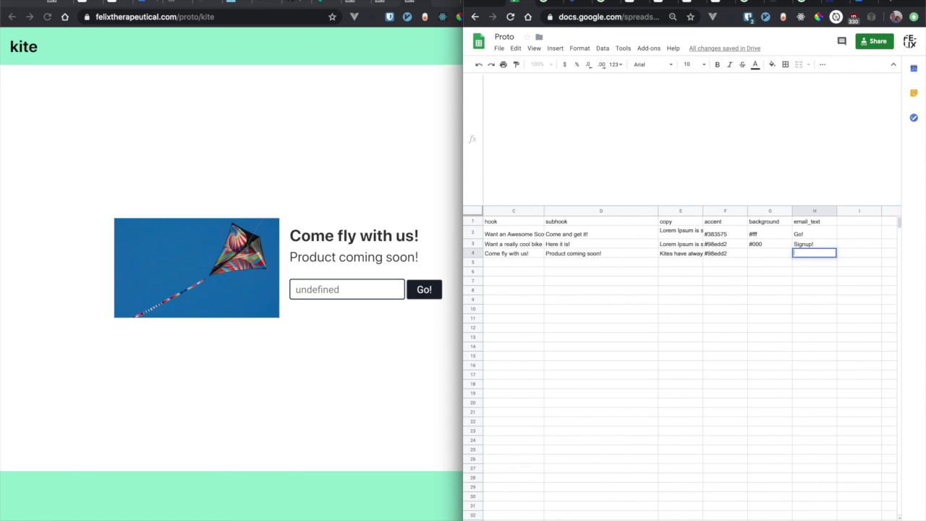
type("e")
key("BackSpace")
key("BackSpace")
type("email")
key("BackSpace")
type("...")
key("Return")
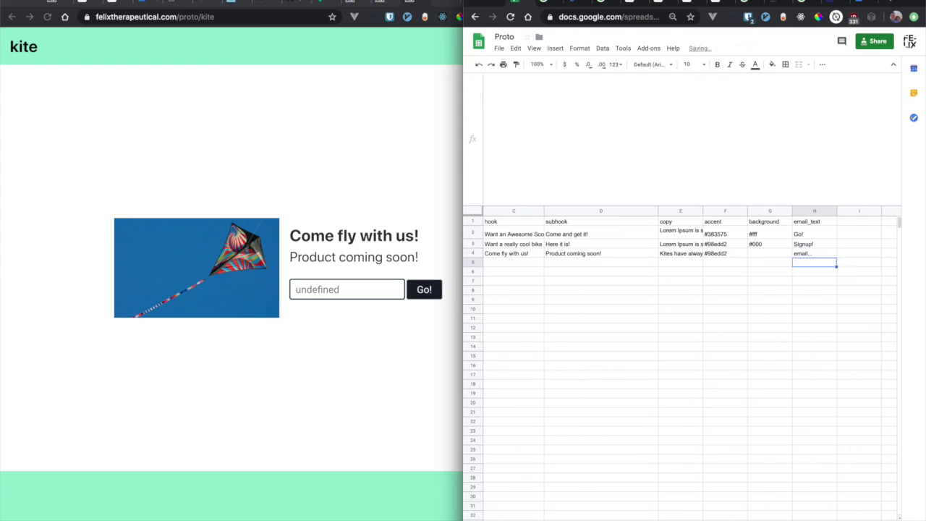
Reload the kite page and check the signup field's placeholder and the copy section below it.
left_click(347, 413)
key("super+r")
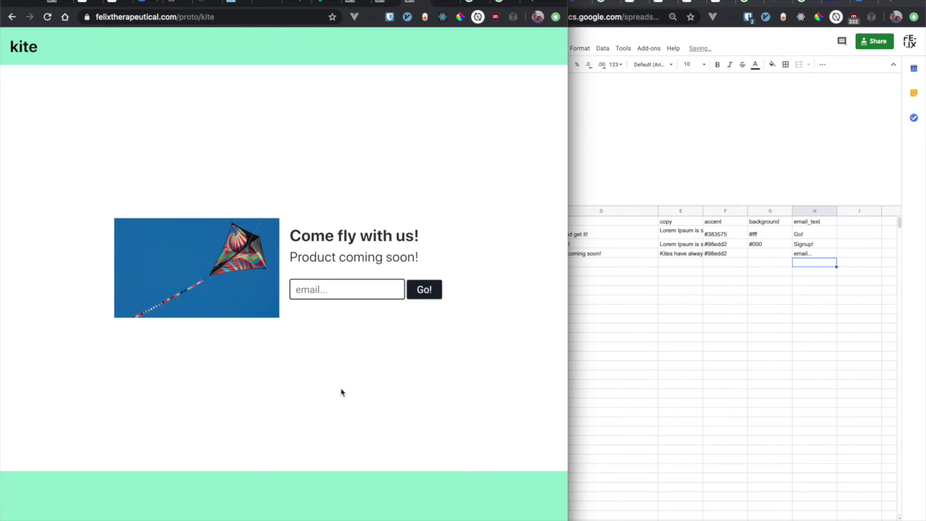
left_click(332, 291)
left_click(430, 147)
scroll(429, 146, "down", 5)
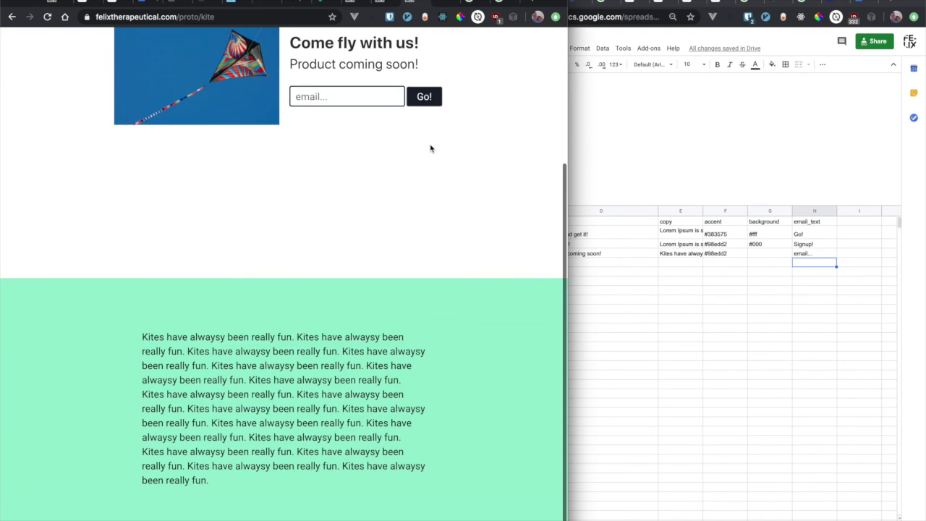
scroll(430, 149, "up", 5)
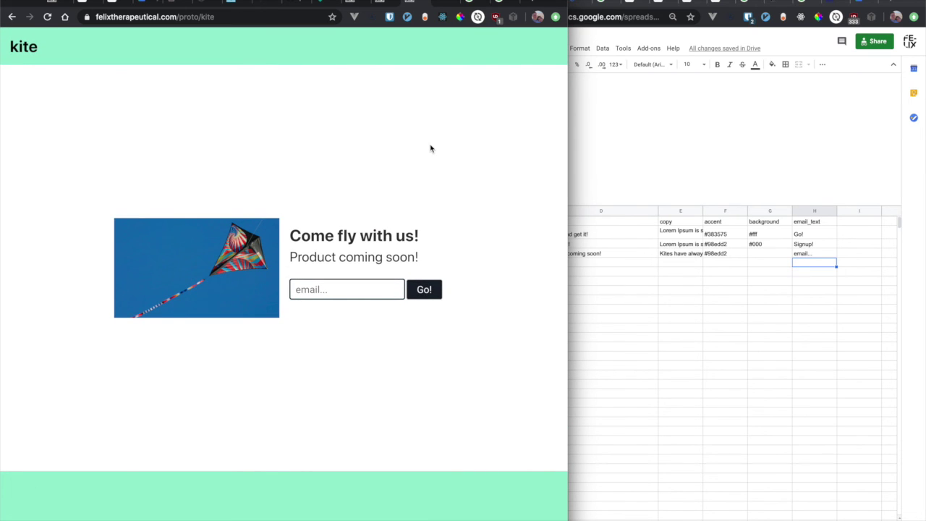
View the kite page at full-screen width from header to copy section and restore the side-by-side window size.
left_click(44, 6)
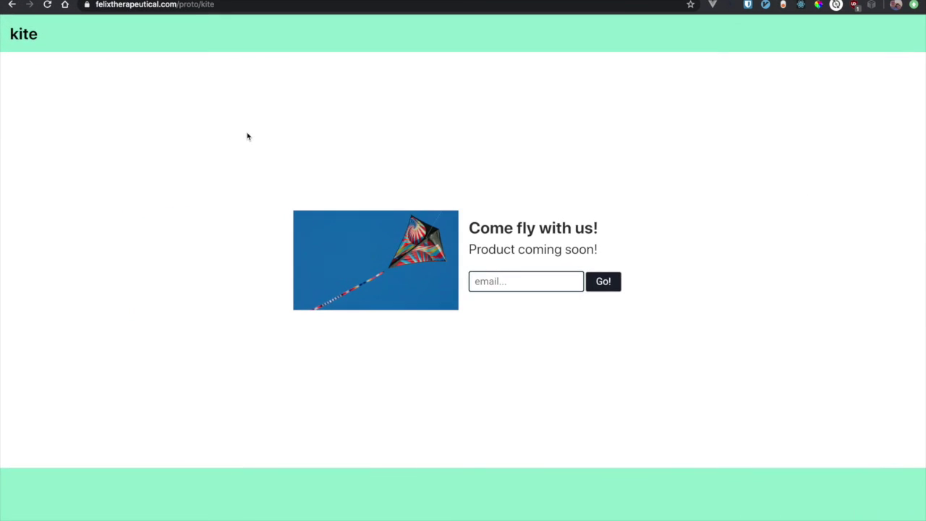
scroll(246, 134, "down", 5)
scroll(246, 134, "up", 5)
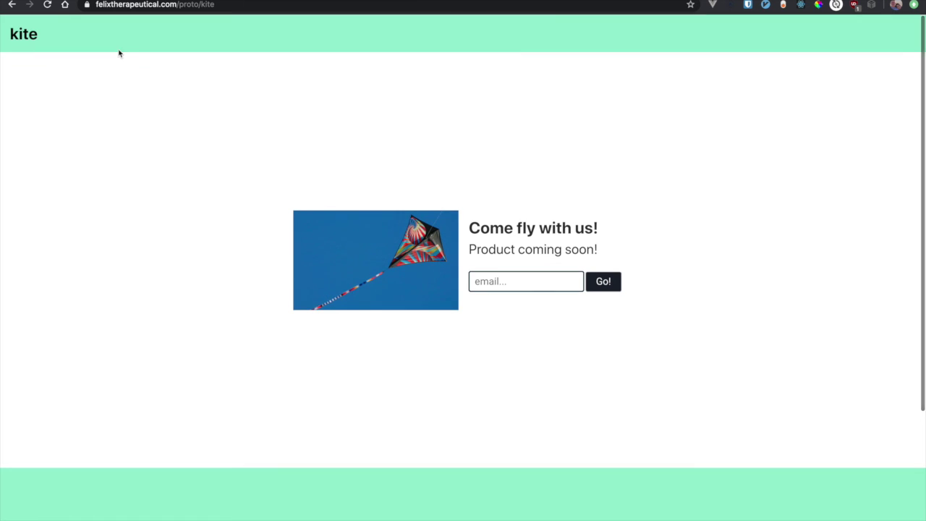
key("ctrl+super+f")
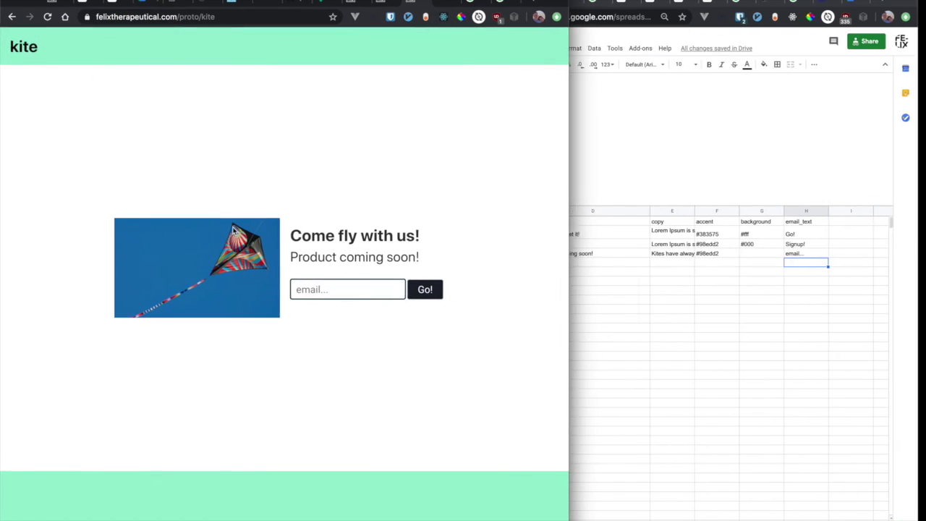
Look over the kite page's signup area and copy once more and bring the Proto spreadsheet back to the front.
scroll(234, 229, "down", 5)
scroll(234, 229, "up", 3)
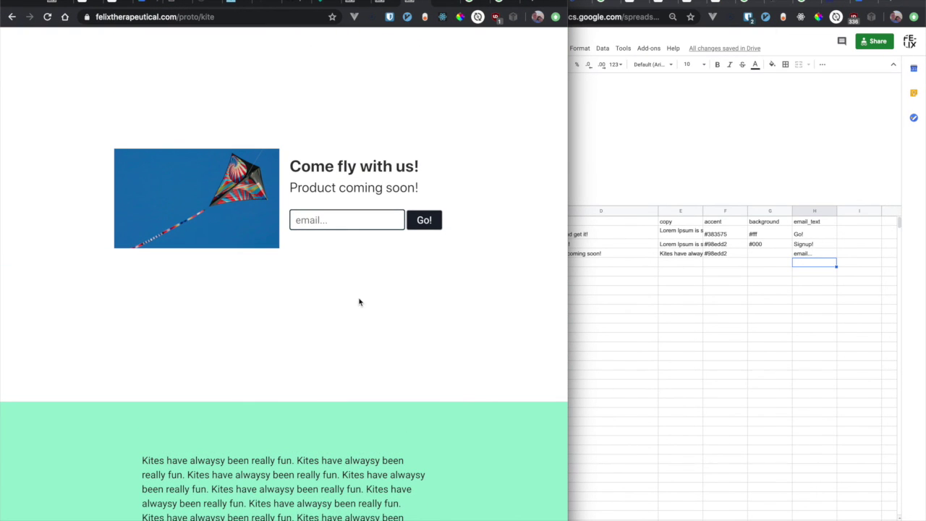
left_click(611, 322)
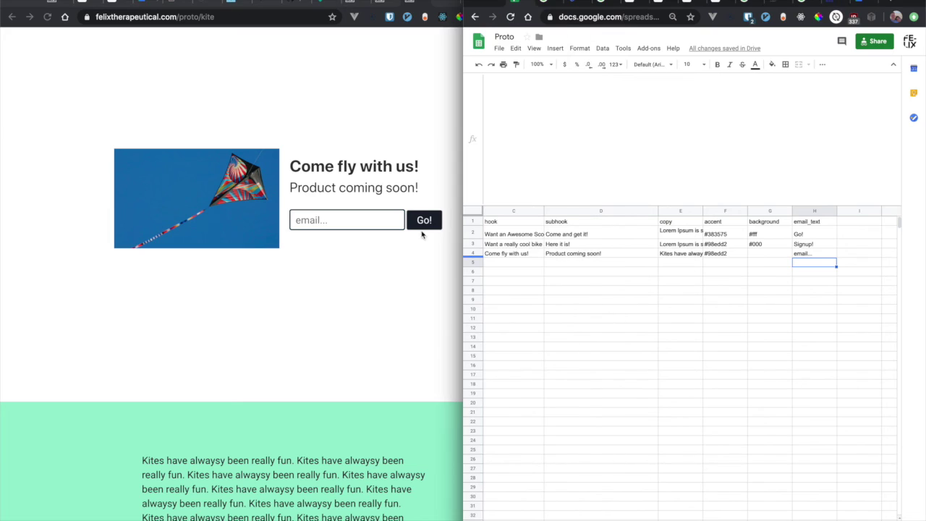